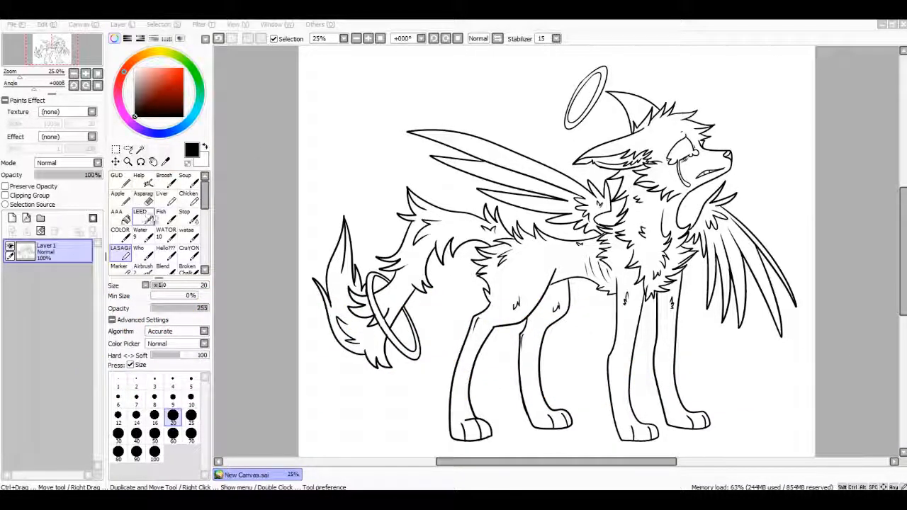
# Add a new layer and move it beneath the line art layer, keeping the new layer active
pyautogui.doubleClick(141, 214)
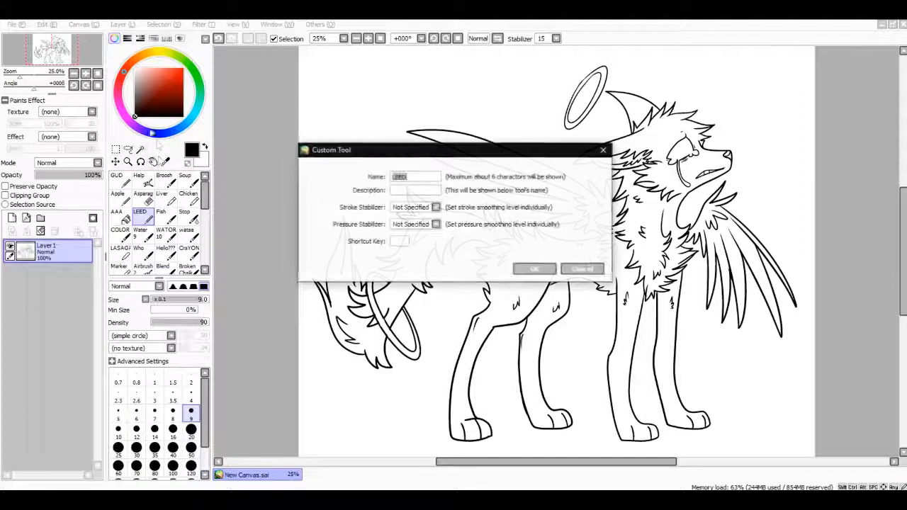
pyautogui.click(582, 268)
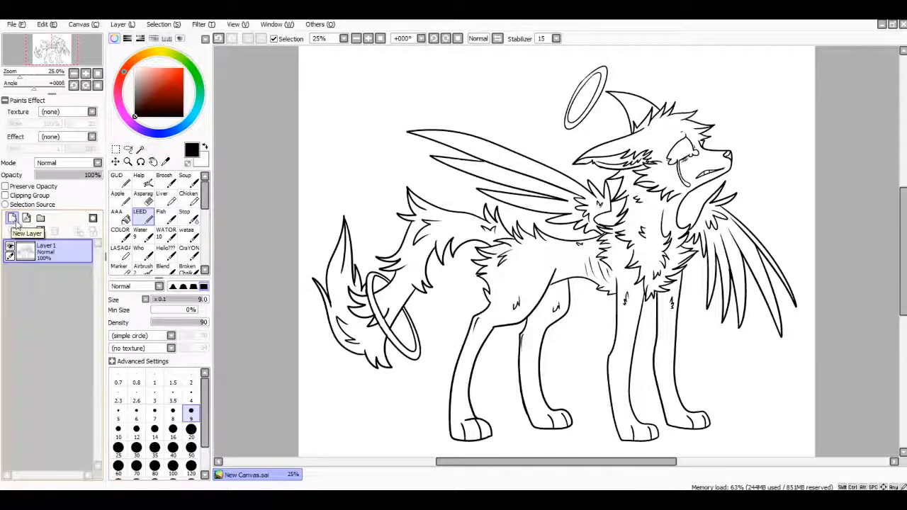
pyautogui.click(12, 220)
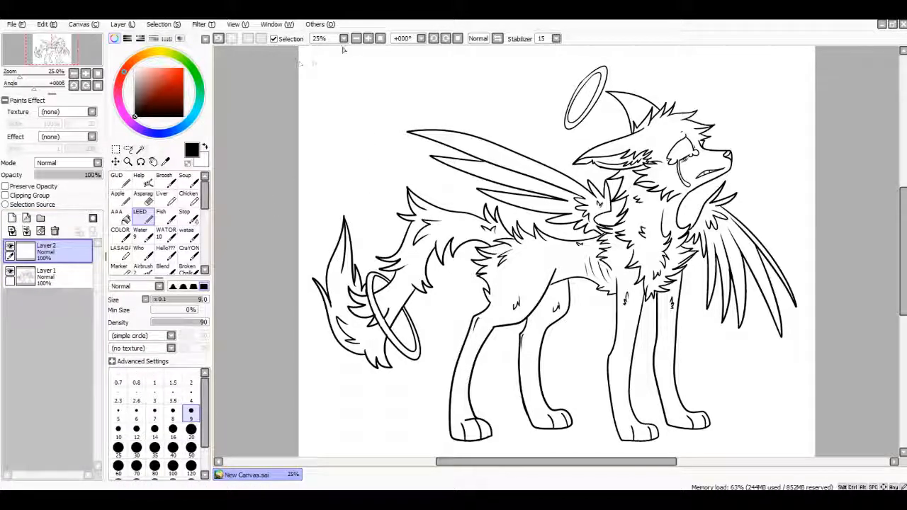
pyautogui.click(356, 39)
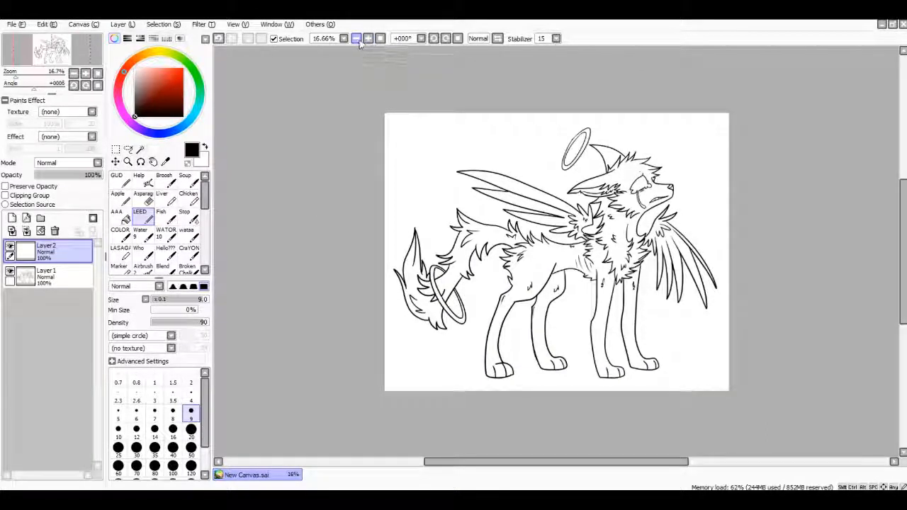
pyautogui.click(368, 40)
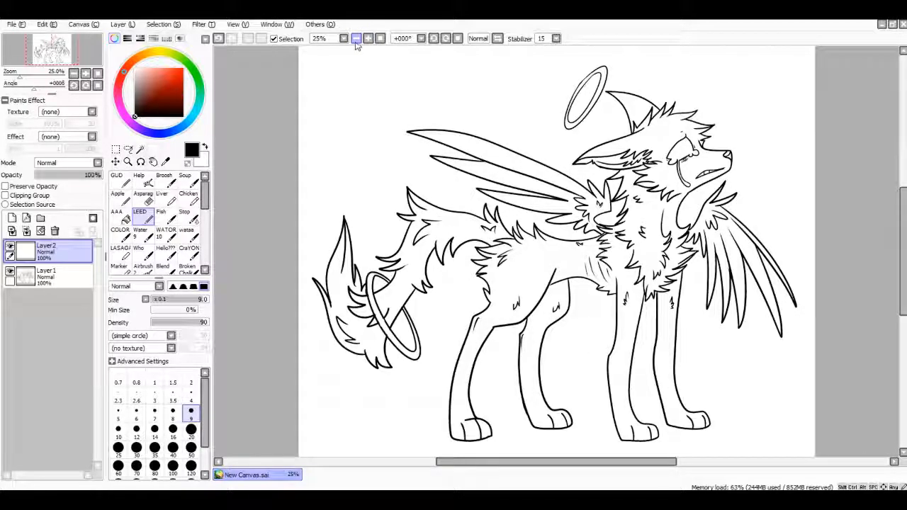
pyautogui.click(356, 39)
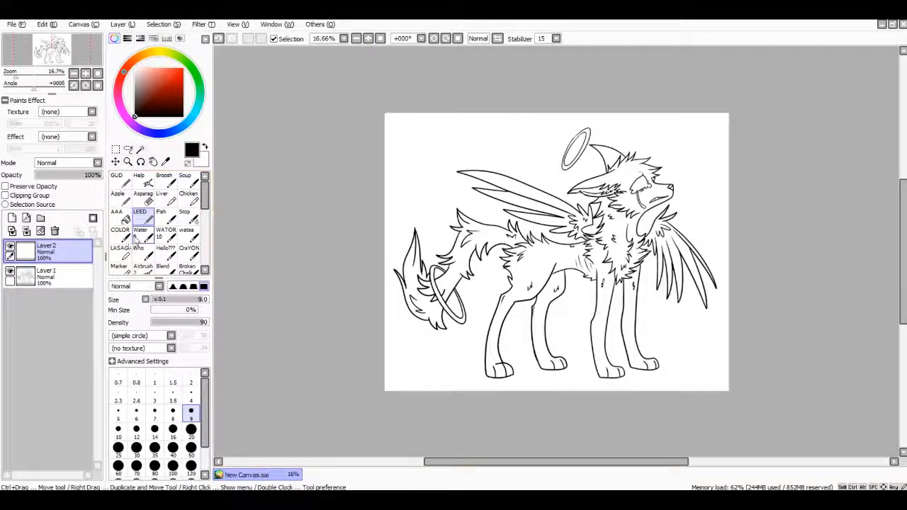
pyautogui.moveTo(70, 255); pyautogui.dragTo(74, 298)
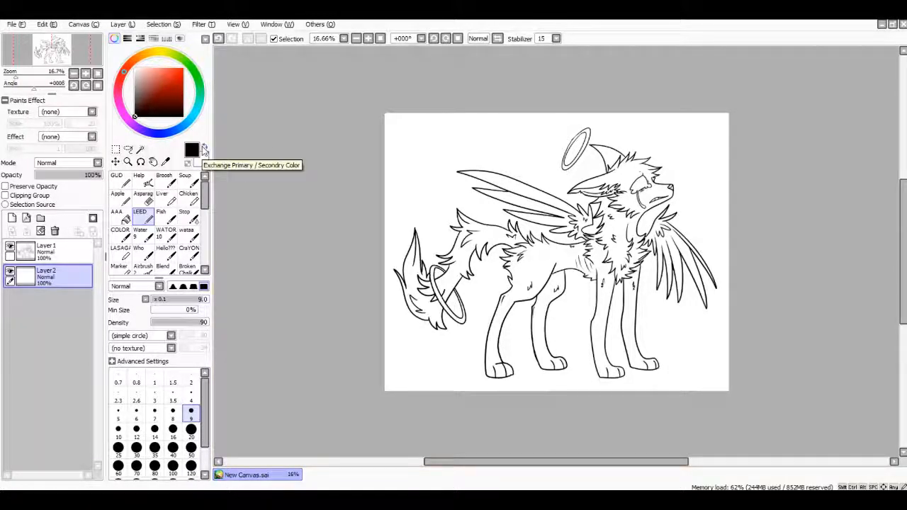
pyautogui.click(50, 252)
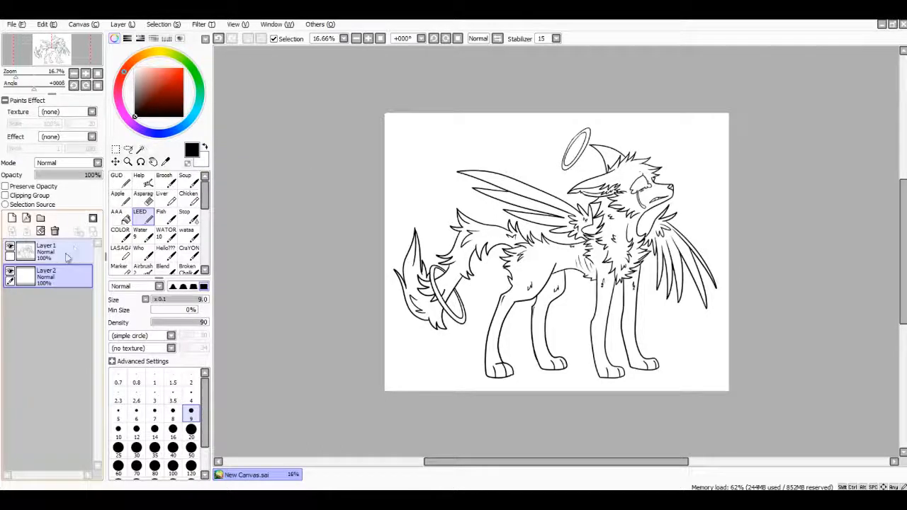
pyautogui.click(46, 276)
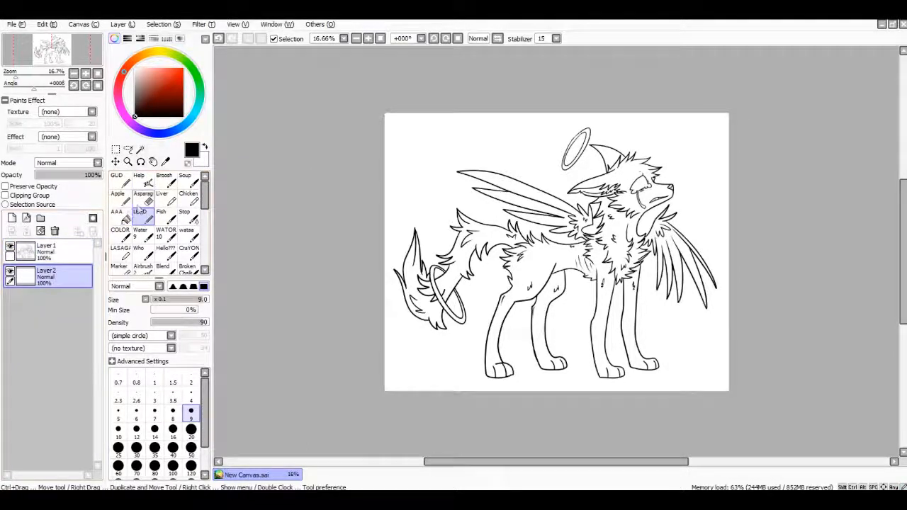
# Flood-fill the layer beneath the line art with a trial green and replace it with a muted purple
pyautogui.click(120, 216)
pyautogui.click(186, 63)
pyautogui.click(151, 83)
pyautogui.click(416, 187)
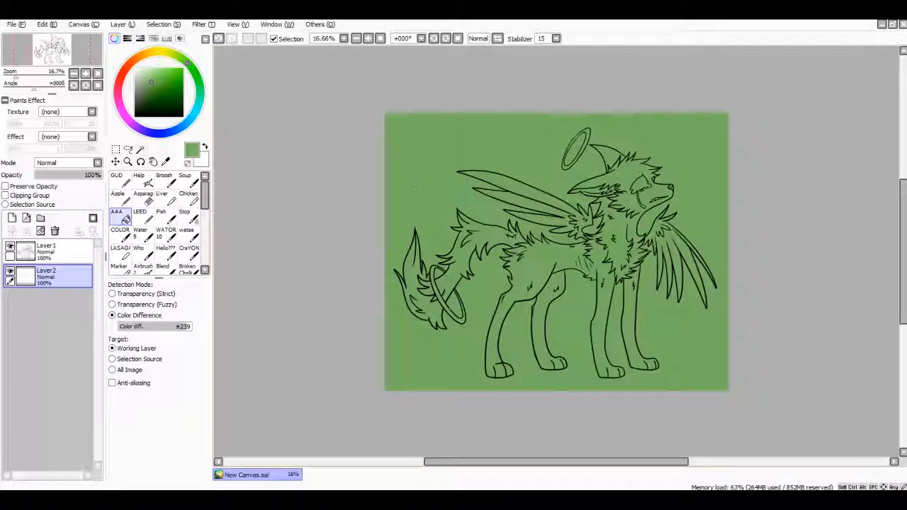
pyautogui.click(125, 116)
pyautogui.click(456, 171)
pyautogui.moveTo(447, 461); pyautogui.dragTo(473, 462)
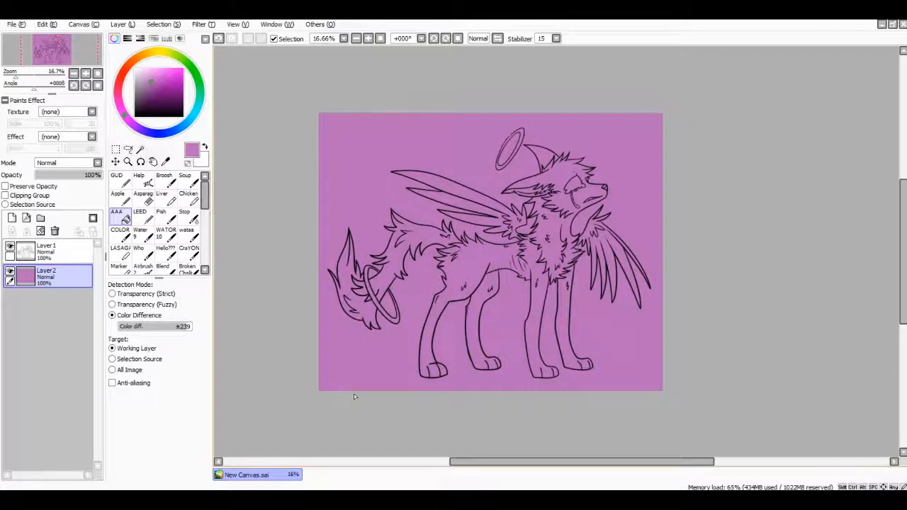
# Add an empty layer between the purple background and the line art, and activate the Magic Wand on the line art layer
pyautogui.click(12, 217)
pyautogui.click(47, 250)
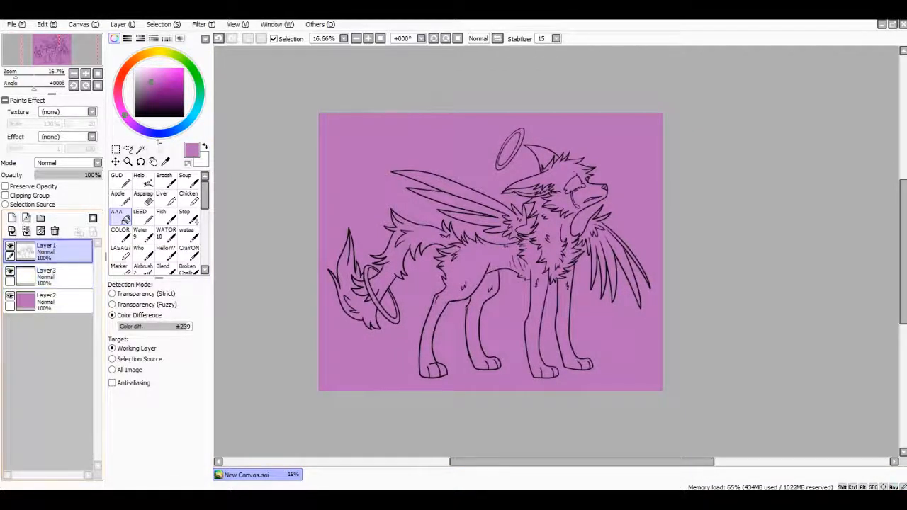
pyautogui.click(140, 149)
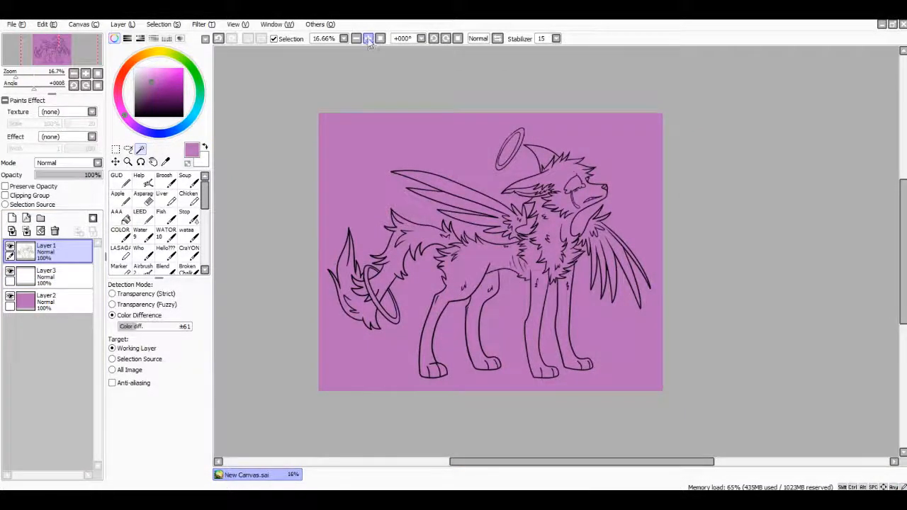
pyautogui.click(367, 39)
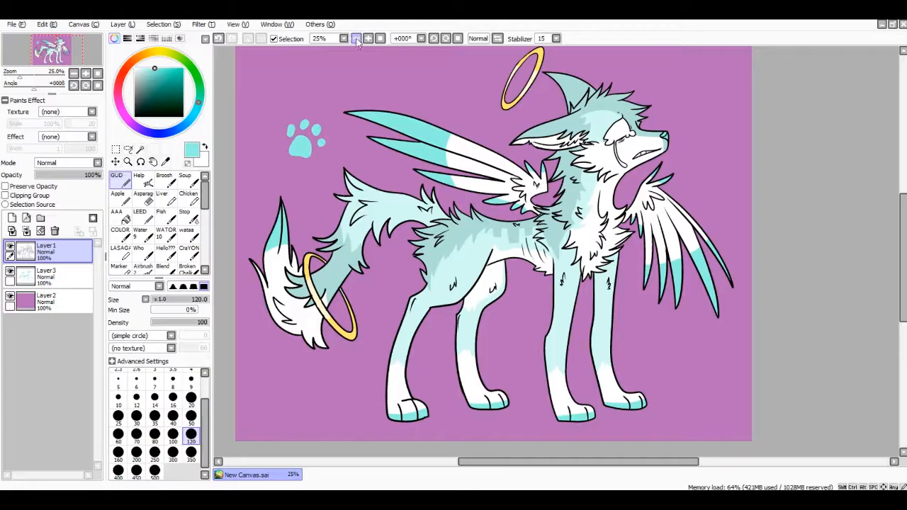
# Select the whole character by wand-selecting the background and enclosed gaps with a ±239 color difference and inverting the selection
pyautogui.scroll(-1, 493, 244)
pyautogui.scroll(1, 493, 244)
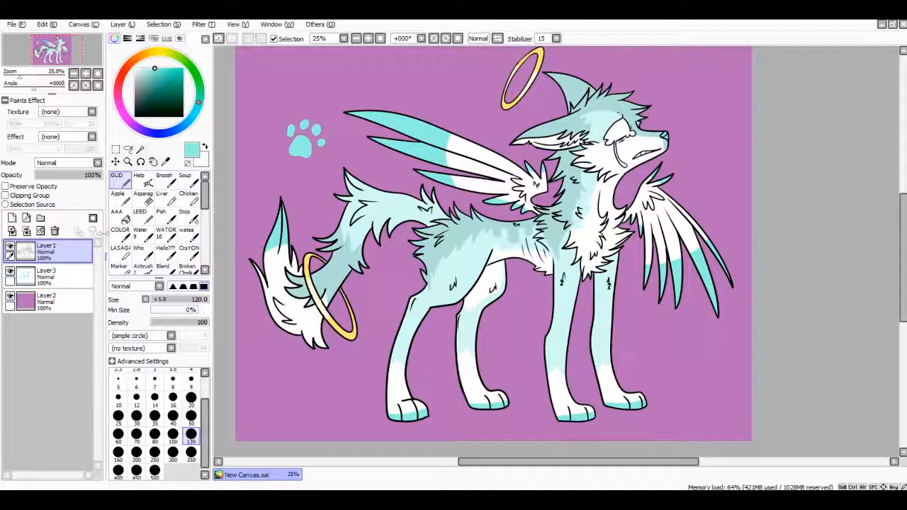
pyautogui.click(140, 149)
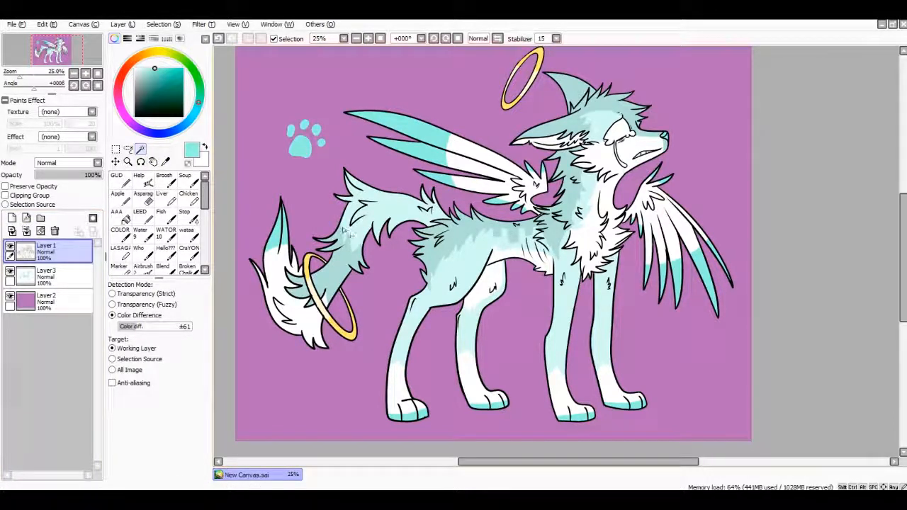
pyautogui.click(189, 328)
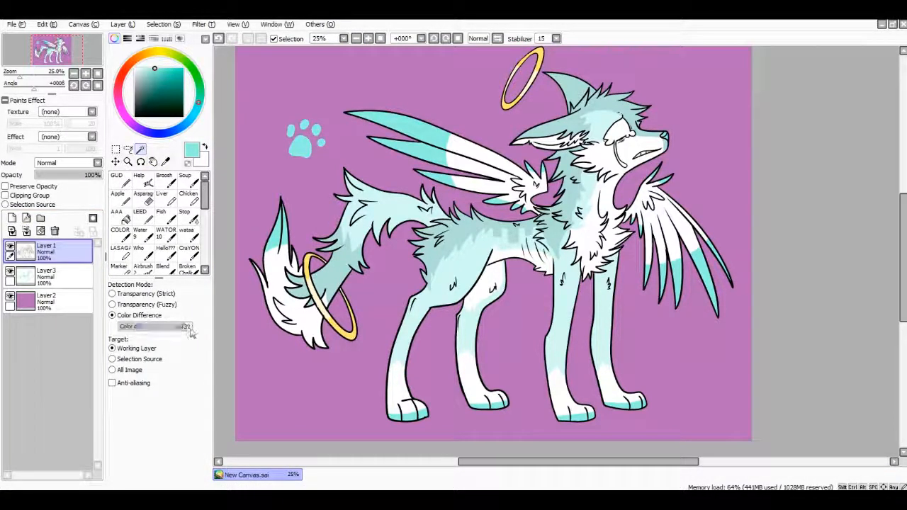
pyautogui.click(320, 184)
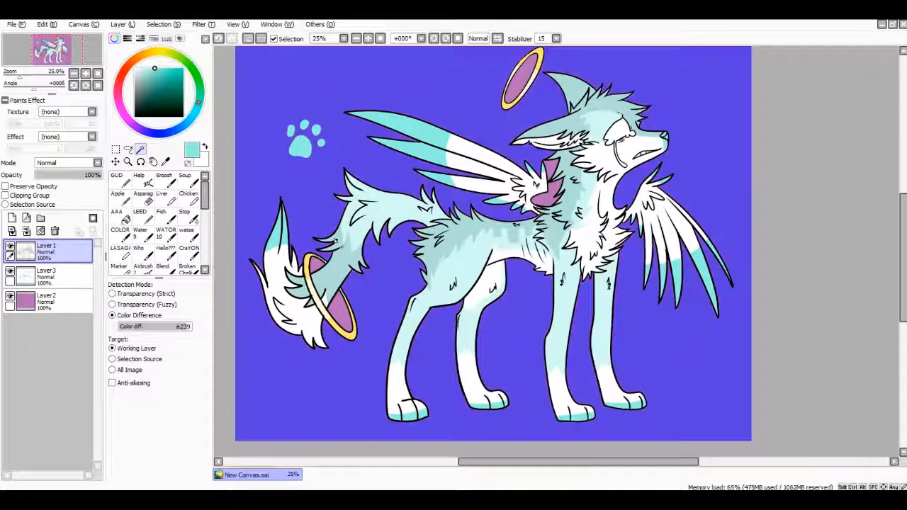
pyautogui.click(342, 304)
pyautogui.click(318, 268)
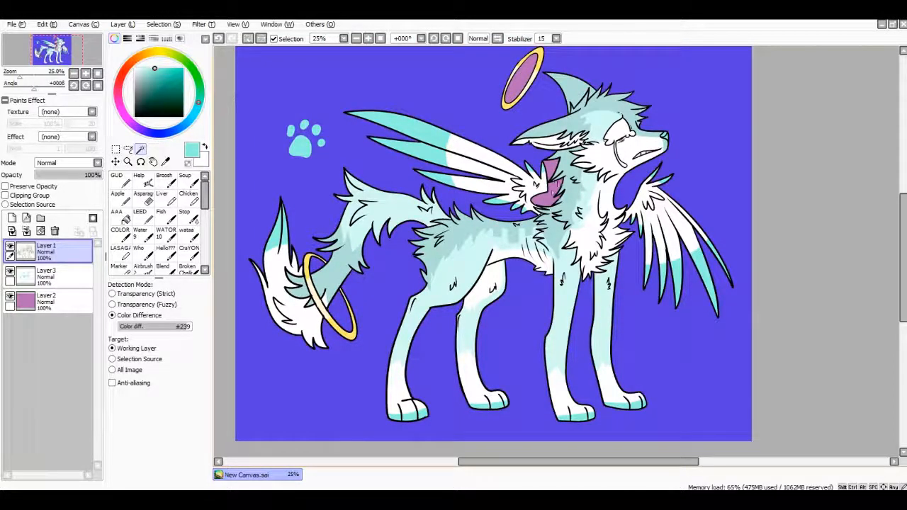
pyautogui.click(554, 192)
pyautogui.click(520, 84)
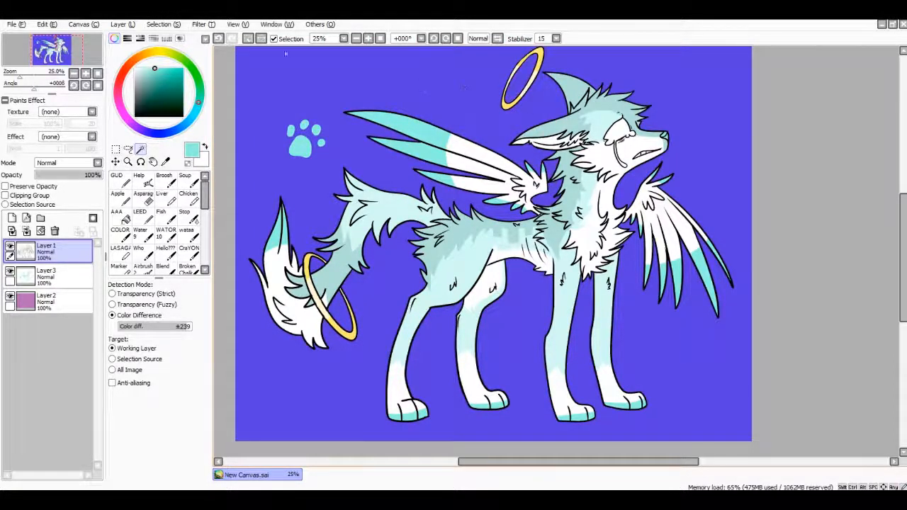
pyautogui.click(164, 25)
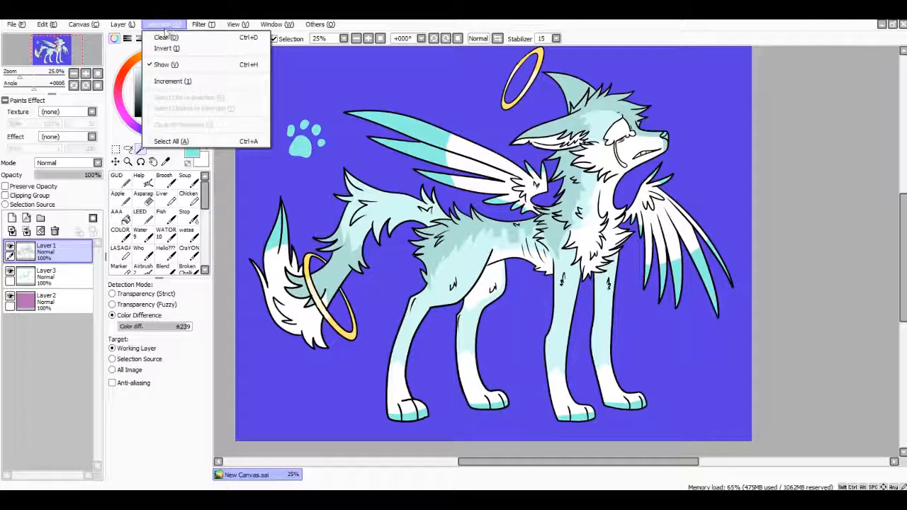
pyautogui.click(170, 49)
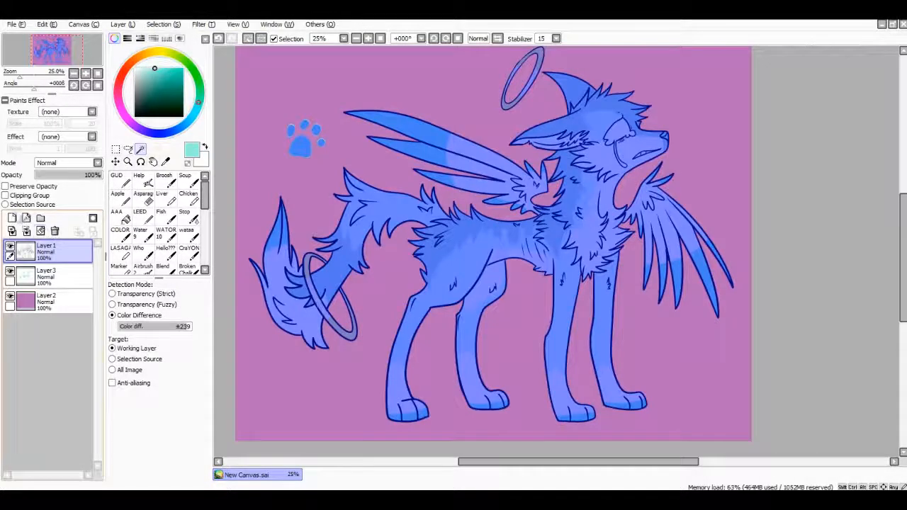
# Fill the selected character and halo with black on a new layer and move that layer directly above the purple background
pyautogui.click(12, 217)
pyautogui.click(136, 116)
pyautogui.click(125, 220)
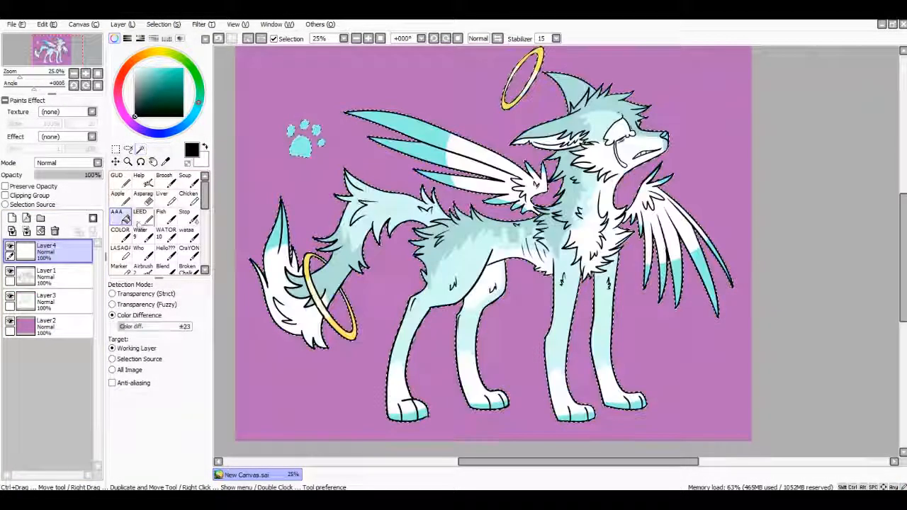
pyautogui.click(454, 233)
pyautogui.click(506, 106)
pyautogui.moveTo(46, 251); pyautogui.dragTo(48, 310)
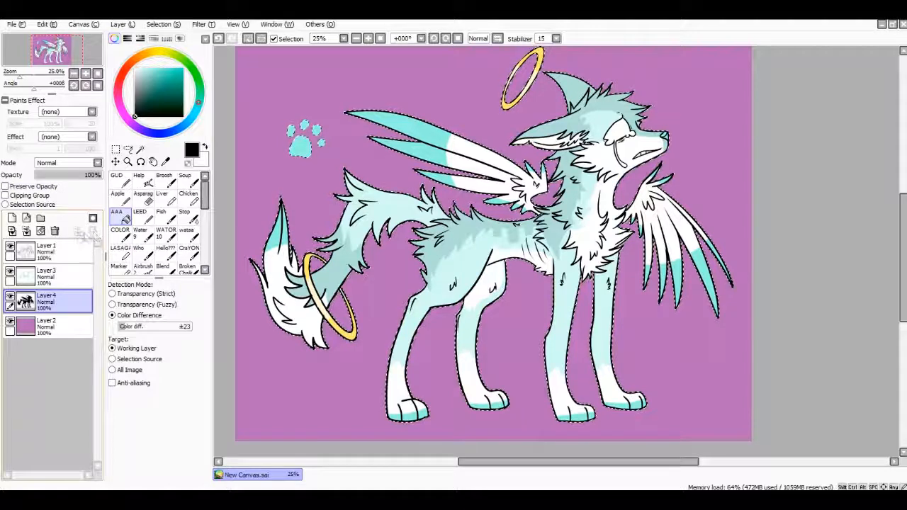
# Add two new Normal-mode layers above the line art layer
pyautogui.click(120, 248)
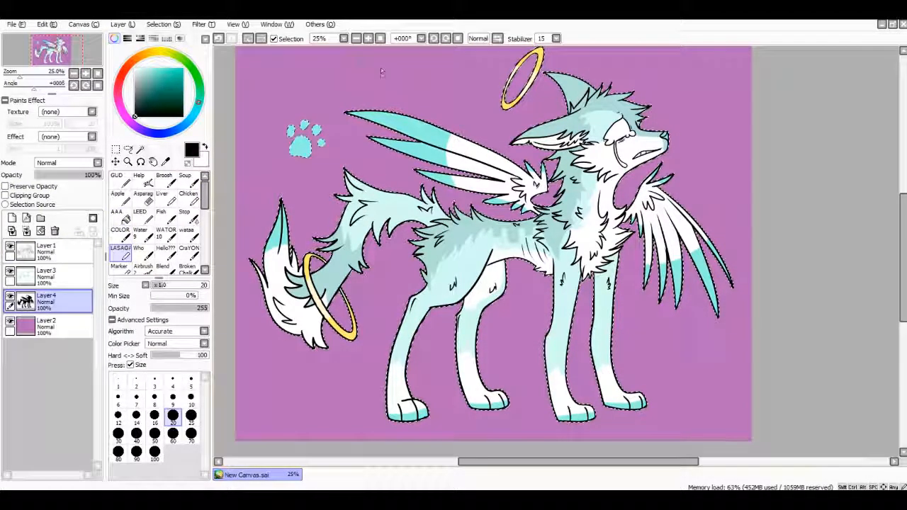
pyautogui.click(44, 252)
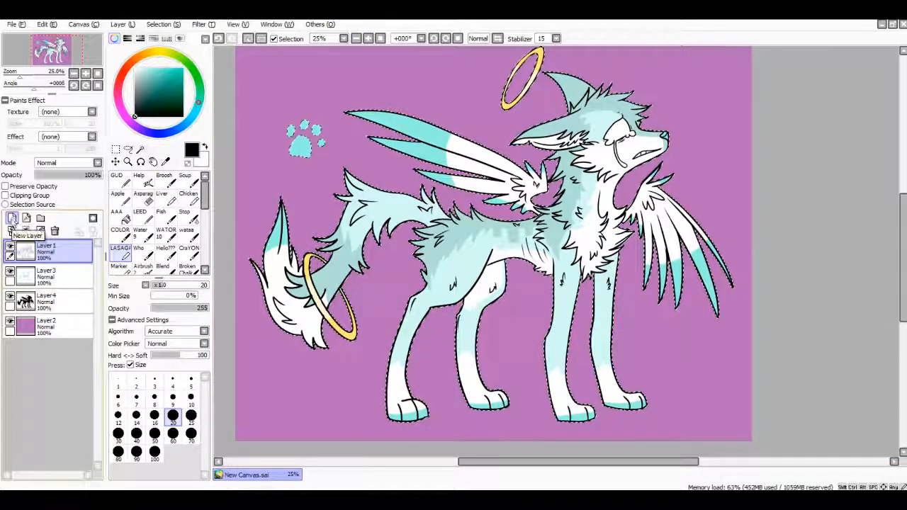
pyautogui.click(10, 302)
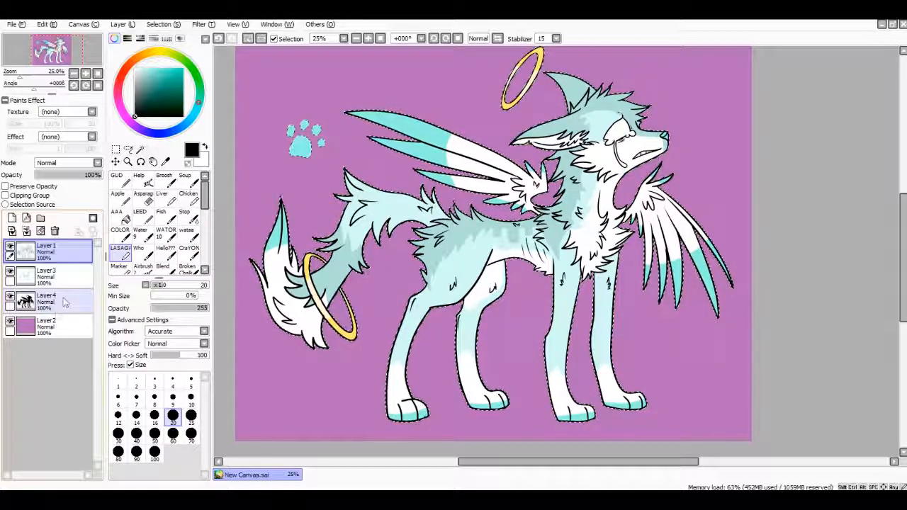
pyautogui.click(12, 217)
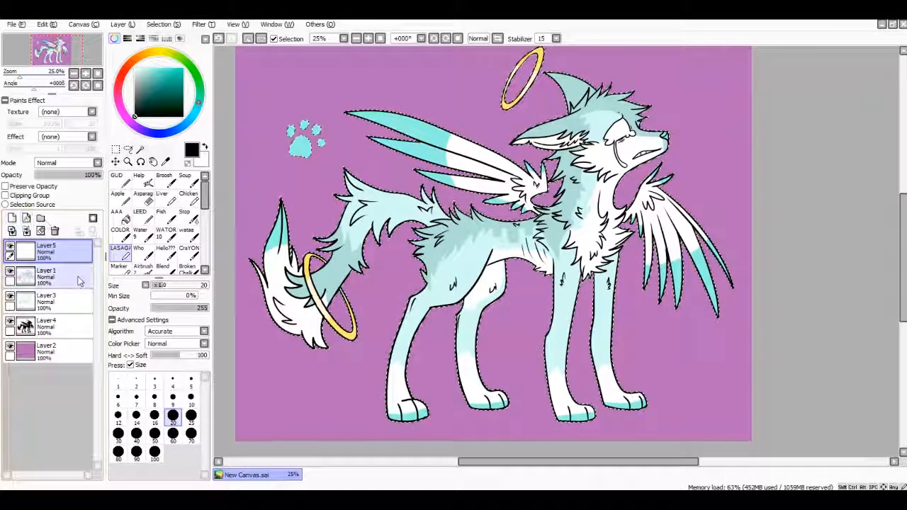
pyautogui.click(95, 164)
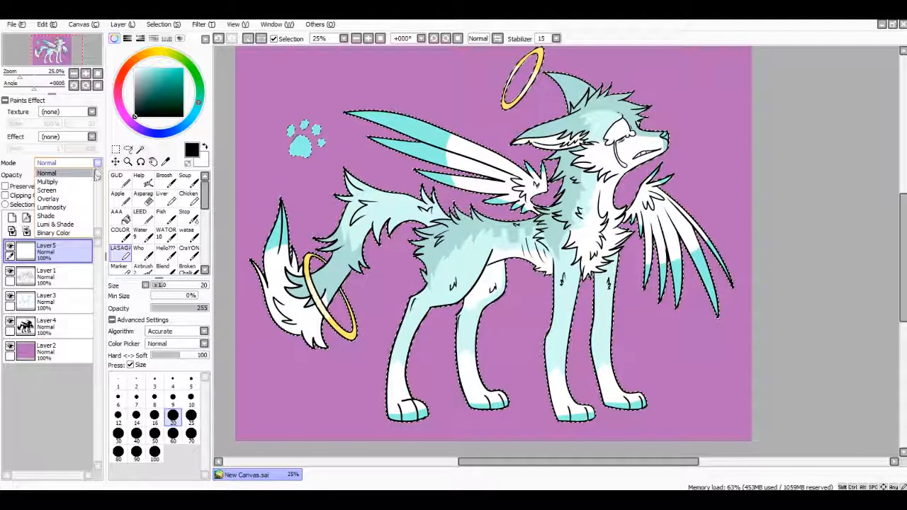
pyautogui.click(47, 172)
pyautogui.click(12, 218)
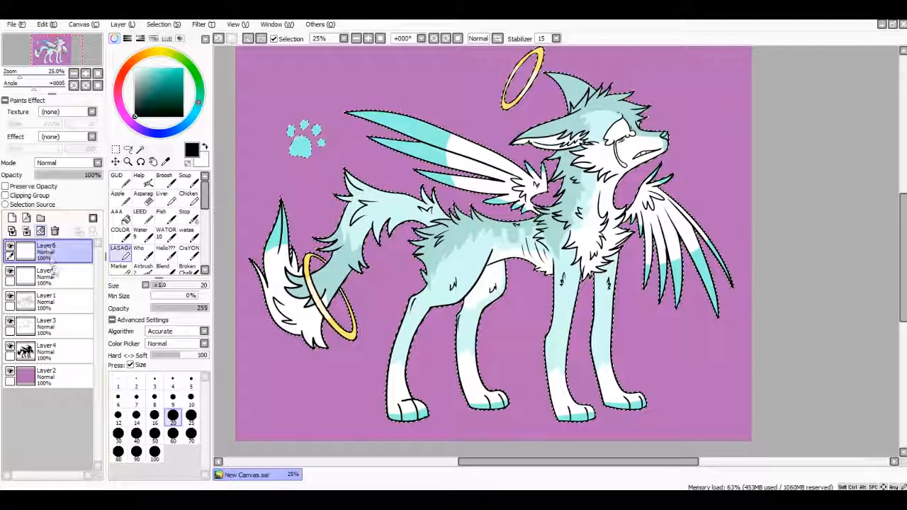
# Set the blend mode of Layer5 to Shade and of Layer6 to Luminosity
pyautogui.click(49, 272)
pyautogui.click(97, 163)
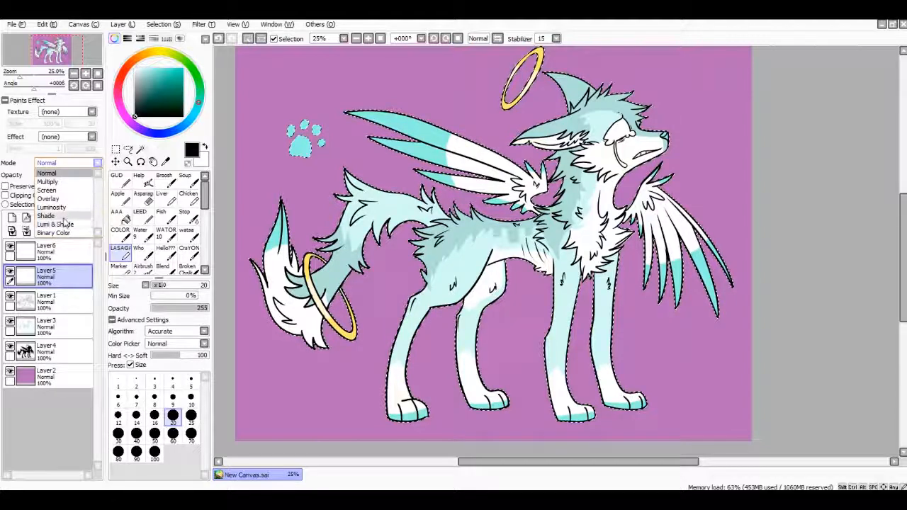
pyautogui.click(47, 216)
pyautogui.click(47, 249)
pyautogui.click(97, 163)
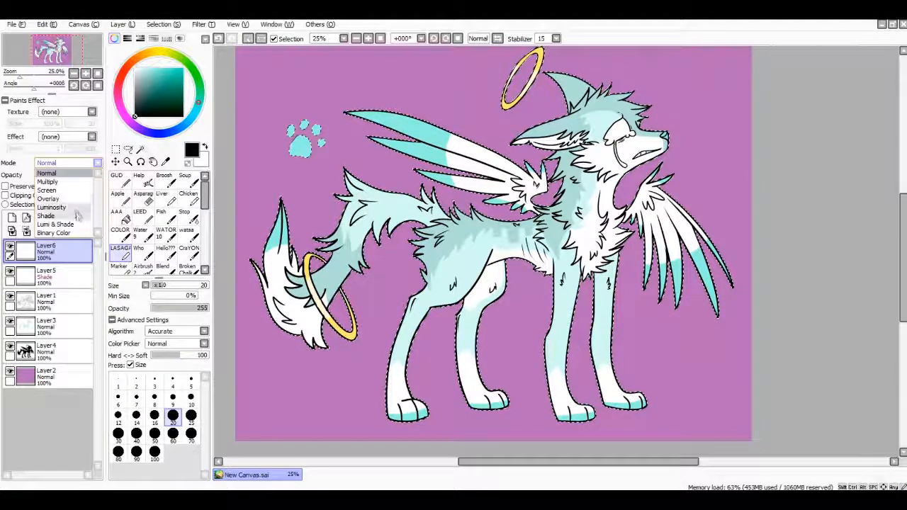
pyautogui.click(73, 207)
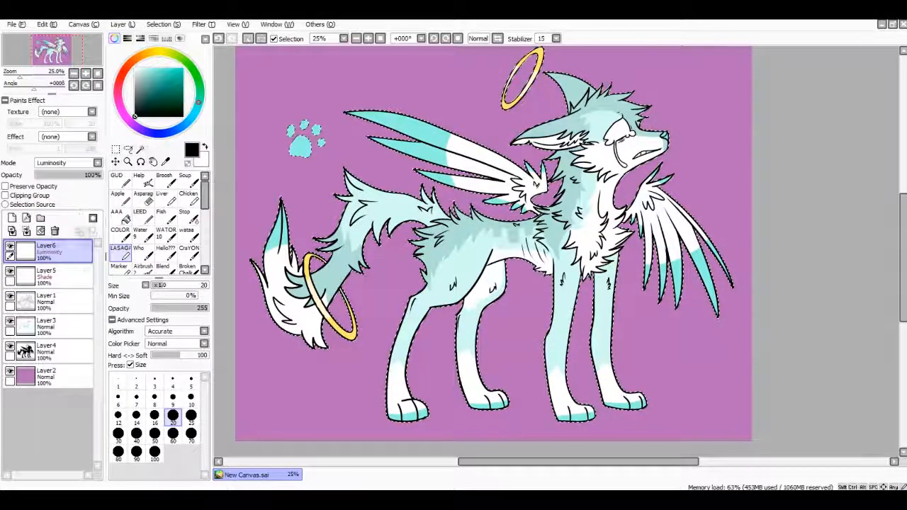
# Make the Shade layer Layer5 active and sample the wolf's light aqua body color for painting with the Broosh brush
pyautogui.click(76, 280)
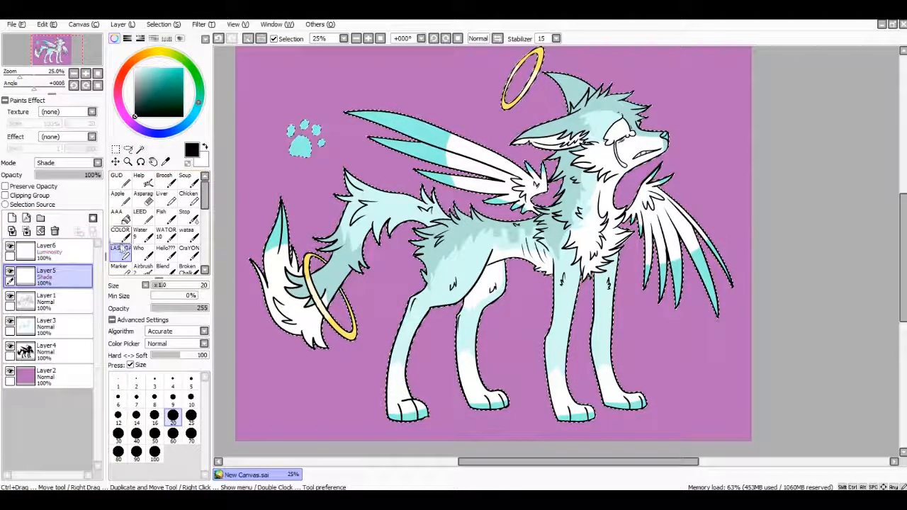
pyautogui.click(166, 161)
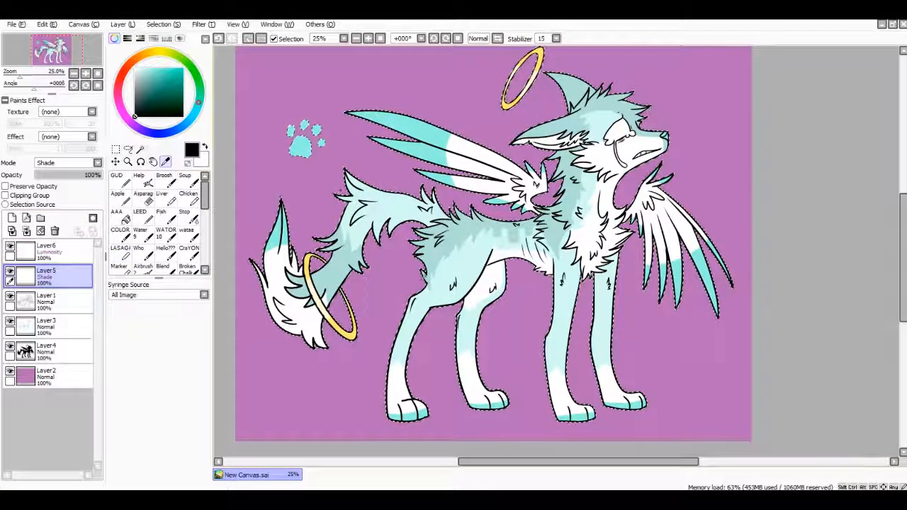
pyautogui.click(458, 252)
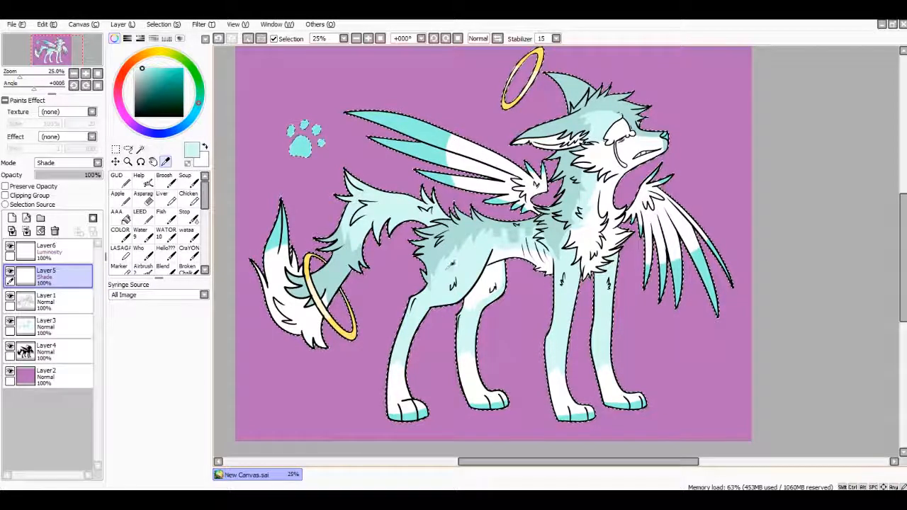
pyautogui.click(164, 177)
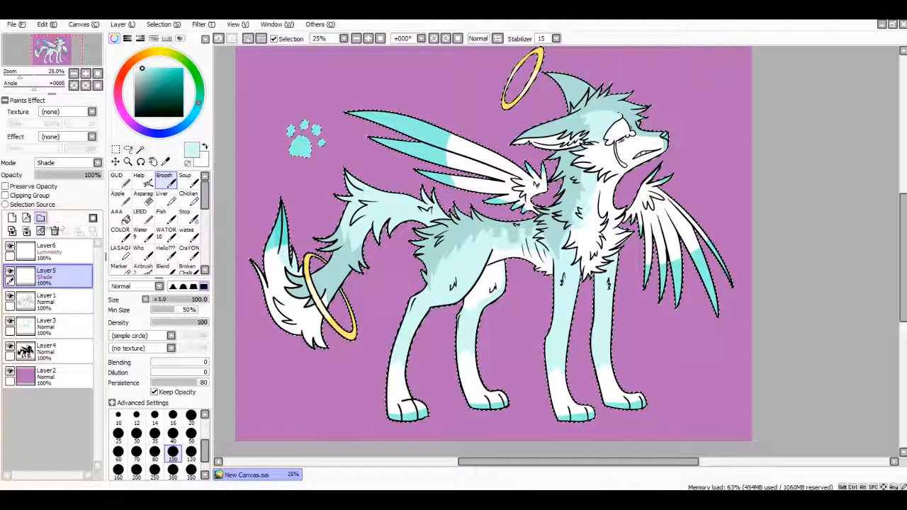
# Try a shading stroke on the tail tip using the darker teal sampled from the tail fur
pyautogui.click(165, 162)
pyautogui.click(336, 266)
pyautogui.click(164, 181)
pyautogui.moveTo(282, 205)
pyautogui.mouseDown()
pyautogui.moveTo(293, 259)
pyautogui.moveTo(273, 237)
pyautogui.moveTo(278, 280)
pyautogui.mouseUp()
pyautogui.hotkey('ctrl', 'z')
pyautogui.click(218, 39)
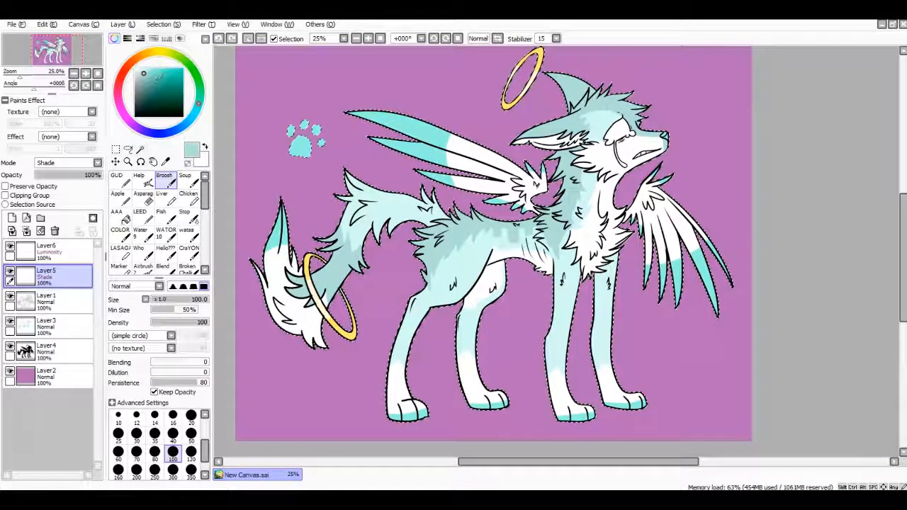
# Shift the brush color's hue to blue and try shading the tail and back with it
pyautogui.click(190, 119)
pyautogui.moveTo(281, 204); pyautogui.dragTo(287, 252)
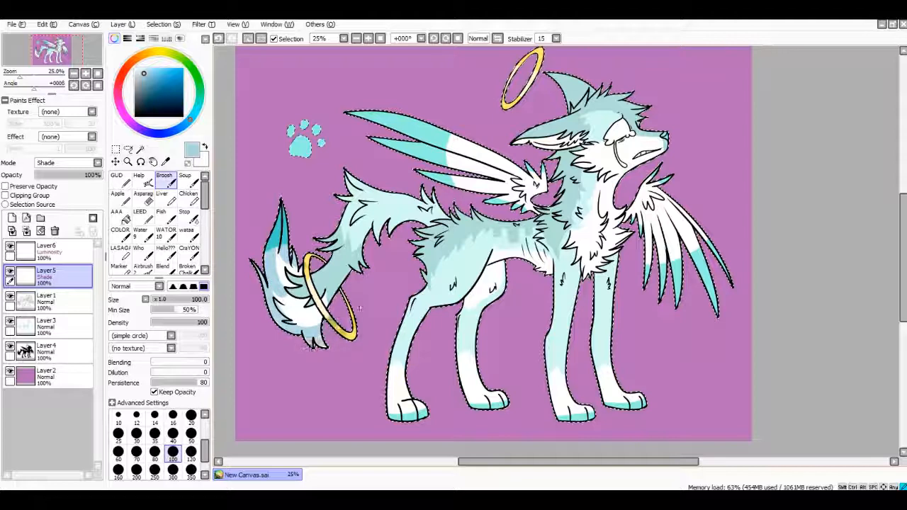
pyautogui.hotkey('ctrl', 'z')
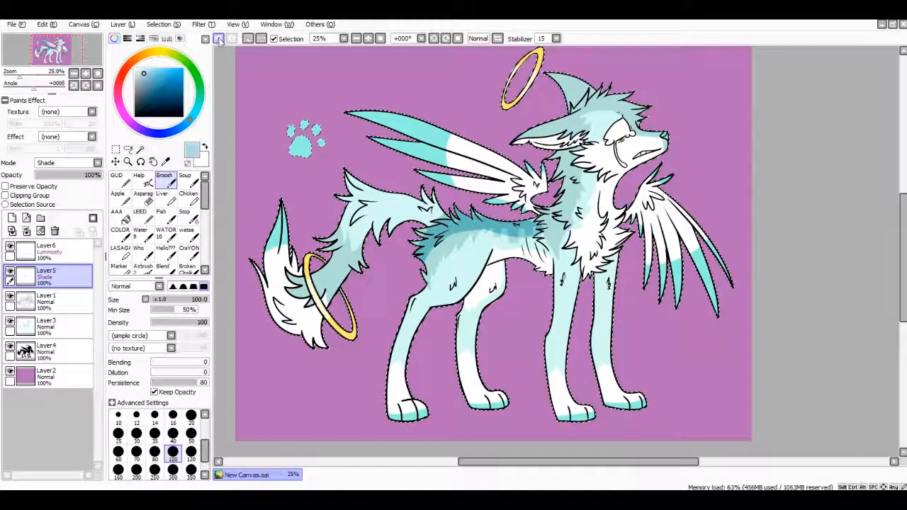
pyautogui.click(218, 39)
# Try a darker gray-blue for the shading along the wolf's back
pyautogui.click(142, 85)
pyautogui.moveTo(418, 261); pyautogui.dragTo(496, 230)
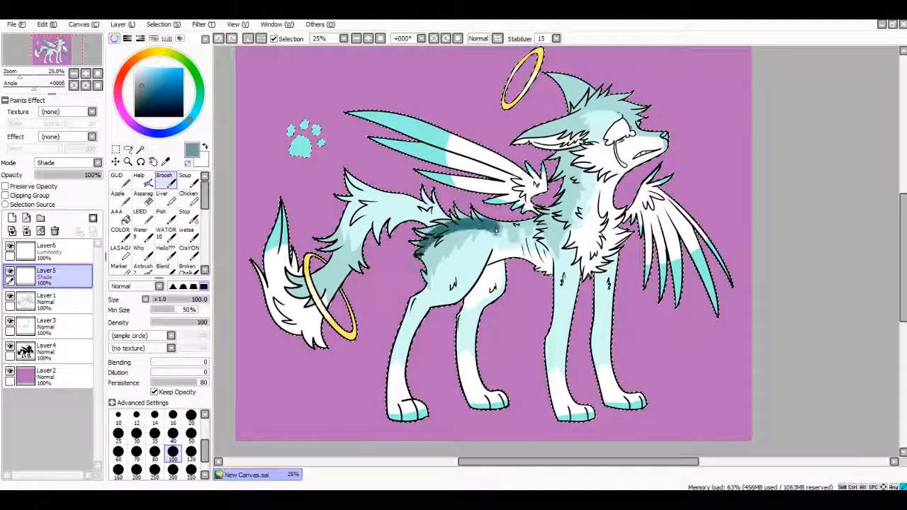
pyautogui.hotkey('ctrl', 'z')
# Choose a medium gray-blue brush color and test it on the fur of the wolf's rump
pyautogui.click(144, 78)
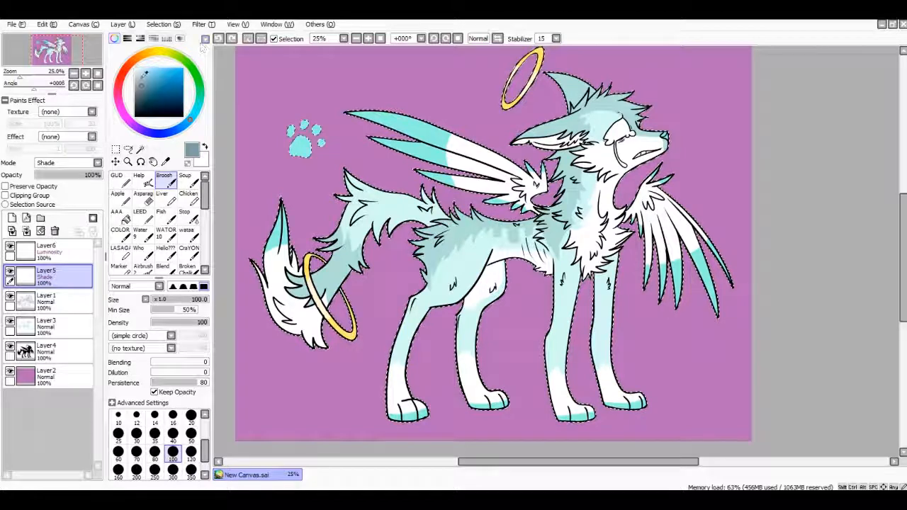
pyautogui.click(231, 38)
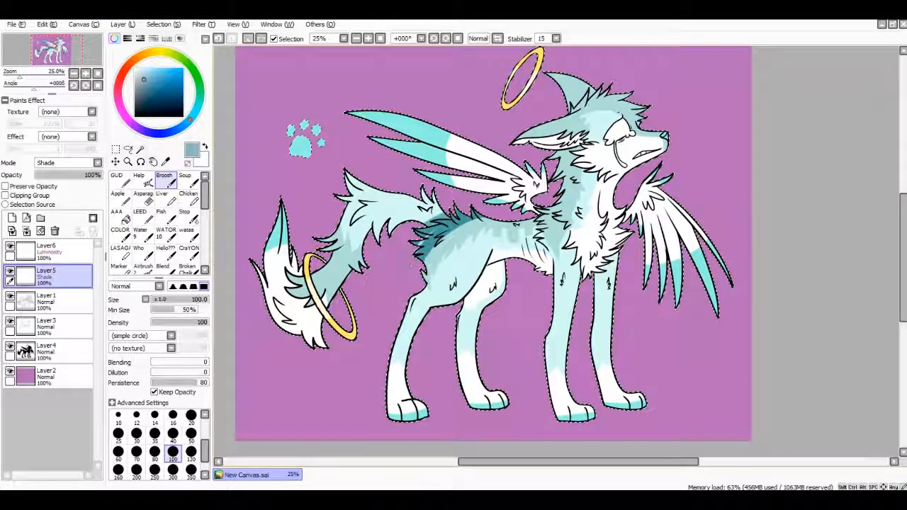
pyautogui.click(218, 38)
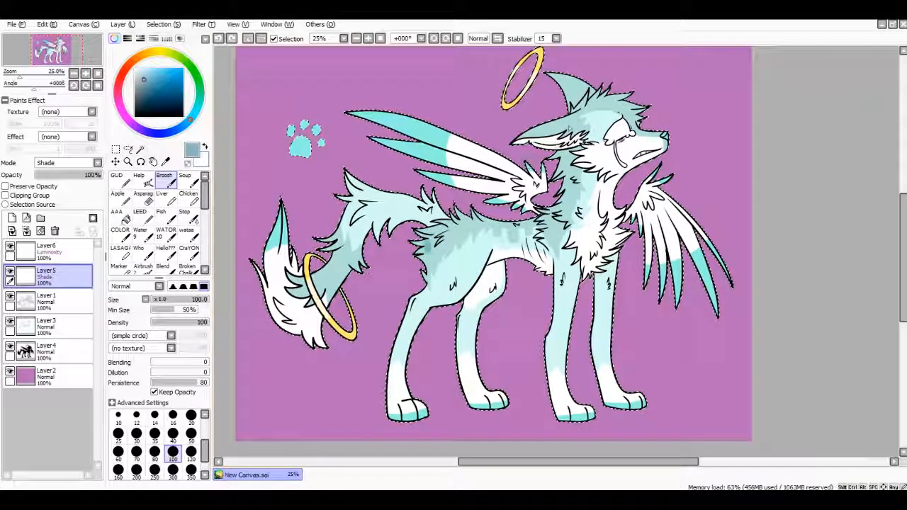
# Paint gray-blue shading on Layer5 along the head fur, muzzle, ear, neck, back, wing above the back and tail
pyautogui.scroll(2, 741, 156)
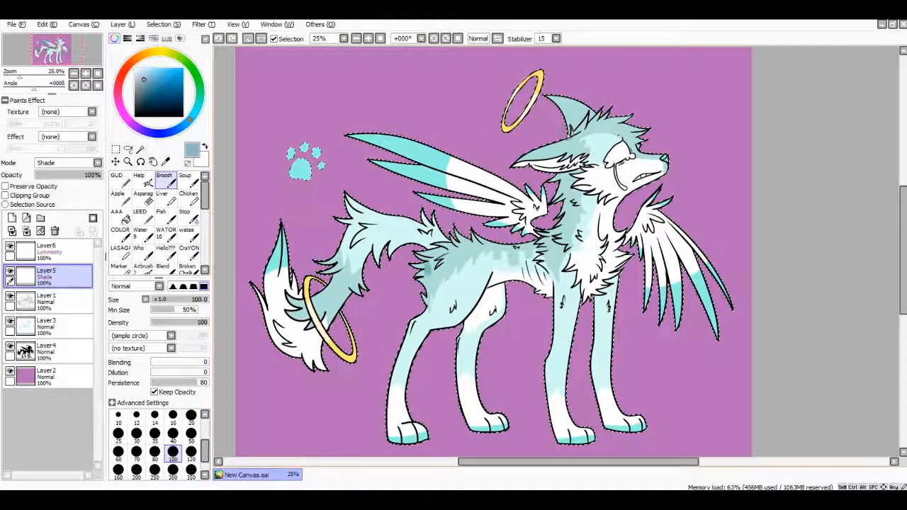
pyautogui.moveTo(571, 133); pyautogui.dragTo(597, 113)
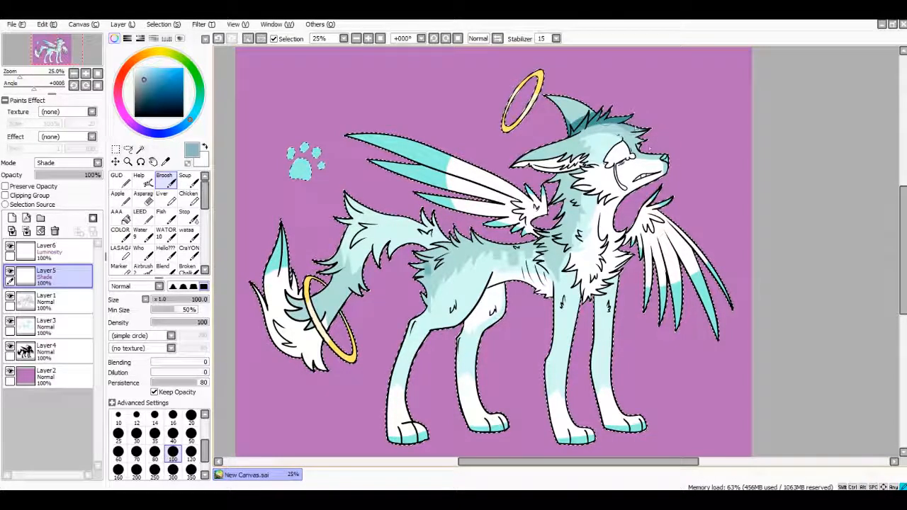
pyautogui.moveTo(635, 150); pyautogui.dragTo(667, 167)
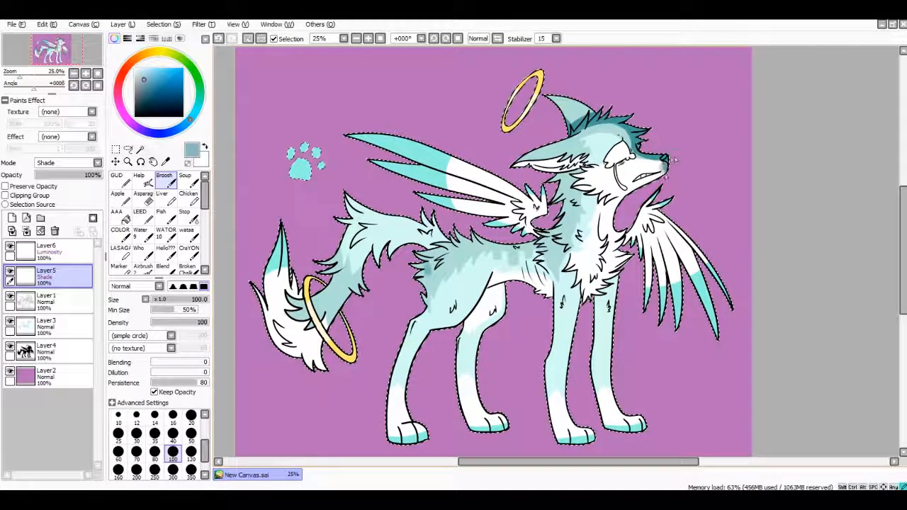
pyautogui.moveTo(592, 168); pyautogui.dragTo(553, 163)
pyautogui.moveTo(583, 132)
pyautogui.mouseDown()
pyautogui.moveTo(545, 99)
pyautogui.moveTo(558, 150)
pyautogui.moveTo(579, 138)
pyautogui.moveTo(582, 177)
pyautogui.moveTo(576, 170)
pyautogui.moveTo(544, 191)
pyautogui.moveTo(546, 236)
pyautogui.mouseUp()
pyautogui.moveTo(556, 252)
pyautogui.mouseDown()
pyautogui.moveTo(538, 205)
pyautogui.moveTo(450, 163)
pyautogui.moveTo(466, 167)
pyautogui.moveTo(471, 183)
pyautogui.moveTo(503, 199)
pyautogui.moveTo(375, 162)
pyautogui.moveTo(417, 170)
pyautogui.moveTo(386, 163)
pyautogui.moveTo(460, 202)
pyautogui.moveTo(506, 208)
pyautogui.moveTo(453, 202)
pyautogui.moveTo(506, 221)
pyautogui.moveTo(494, 247)
pyautogui.moveTo(515, 248)
pyautogui.moveTo(464, 245)
pyautogui.moveTo(407, 268)
pyautogui.moveTo(430, 306)
pyautogui.moveTo(423, 244)
pyautogui.moveTo(433, 234)
pyautogui.moveTo(336, 200)
pyautogui.moveTo(361, 212)
pyautogui.moveTo(331, 227)
pyautogui.moveTo(315, 297)
pyautogui.moveTo(318, 290)
pyautogui.moveTo(298, 301)
pyautogui.moveTo(358, 365)
pyautogui.moveTo(356, 330)
pyautogui.moveTo(334, 327)
pyautogui.moveTo(358, 268)
pyautogui.moveTo(372, 245)
pyautogui.moveTo(369, 280)
pyautogui.moveTo(416, 251)
pyautogui.moveTo(319, 382)
pyautogui.moveTo(298, 373)
pyautogui.moveTo(257, 326)
pyautogui.moveTo(255, 283)
pyautogui.moveTo(283, 232)
pyautogui.mouseUp()
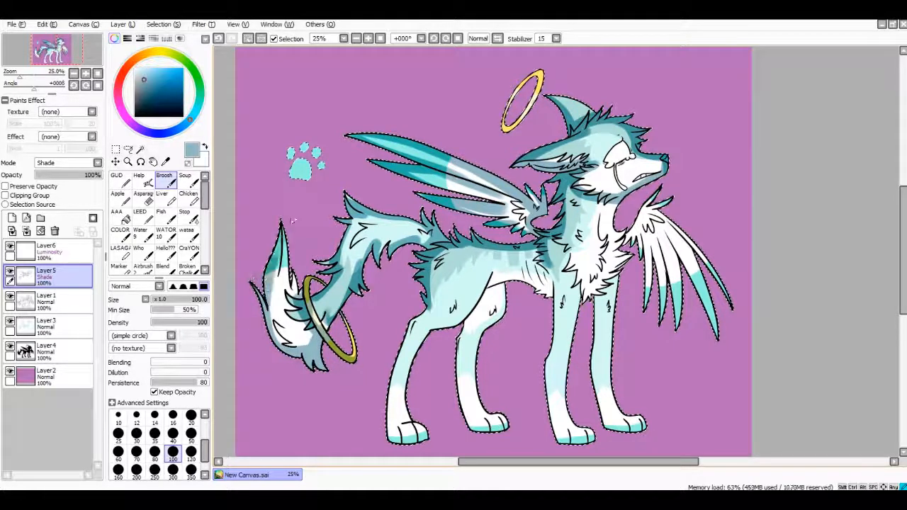
# Paint gray-blue shading over the chest fur, the wing in front of the chest, the belly and all four legs
pyautogui.scroll(-2, 601, 121)
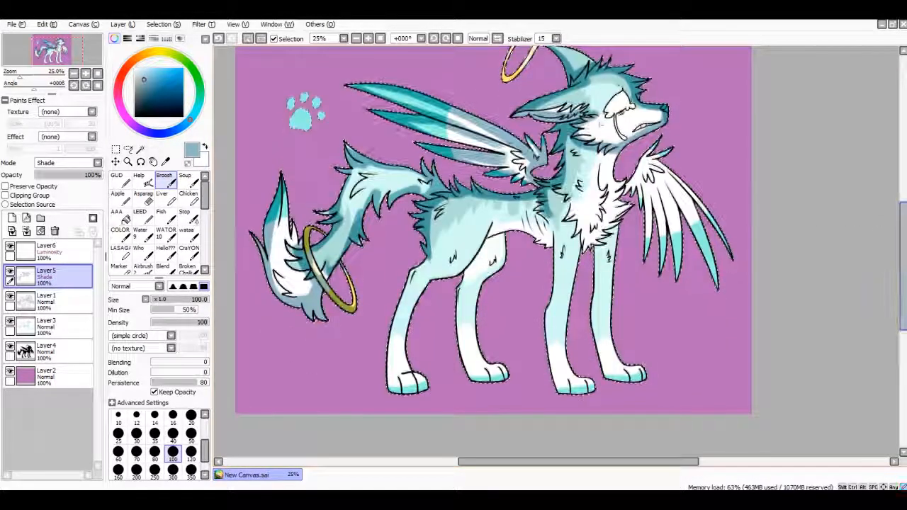
pyautogui.moveTo(611, 150)
pyautogui.mouseDown()
pyautogui.moveTo(611, 233)
pyautogui.moveTo(585, 251)
pyautogui.moveTo(572, 221)
pyautogui.moveTo(659, 146)
pyautogui.moveTo(666, 157)
pyautogui.moveTo(650, 160)
pyautogui.moveTo(717, 223)
pyautogui.moveTo(683, 189)
pyautogui.moveTo(711, 281)
pyautogui.moveTo(660, 184)
pyautogui.moveTo(668, 255)
pyautogui.moveTo(663, 189)
pyautogui.moveTo(645, 263)
pyautogui.mouseUp()
pyautogui.moveTo(649, 212); pyautogui.dragTo(652, 146)
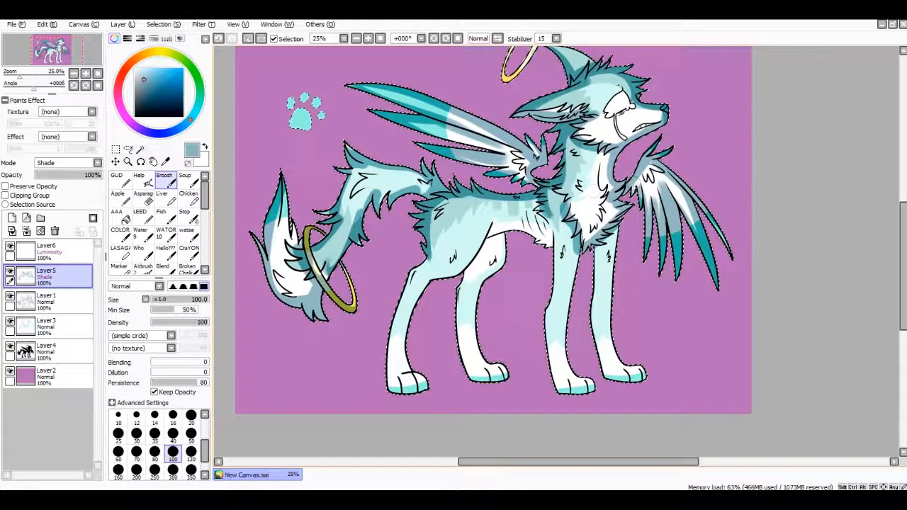
pyautogui.moveTo(595, 241)
pyautogui.mouseDown()
pyautogui.moveTo(622, 246)
pyautogui.moveTo(594, 254)
pyautogui.moveTo(622, 236)
pyautogui.moveTo(584, 289)
pyautogui.moveTo(525, 212)
pyautogui.moveTo(537, 239)
pyautogui.moveTo(530, 207)
pyautogui.moveTo(556, 233)
pyautogui.moveTo(560, 385)
pyautogui.moveTo(597, 391)
pyautogui.mouseUp()
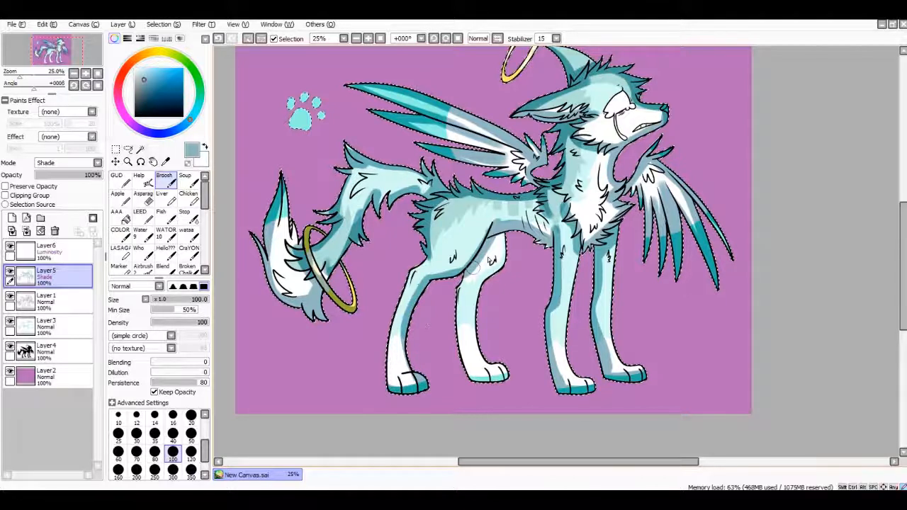
pyautogui.moveTo(500, 263)
pyautogui.mouseDown()
pyautogui.moveTo(473, 298)
pyautogui.moveTo(476, 354)
pyautogui.moveTo(501, 373)
pyautogui.mouseUp()
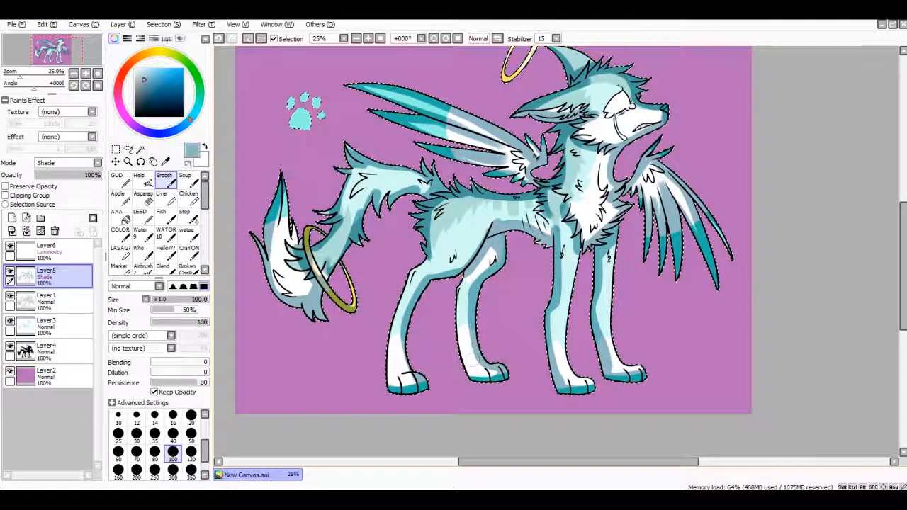
# Soften the shading on the tail, both wings, horn, head, chest and back with the Blend brush at size 120
pyautogui.click(163, 266)
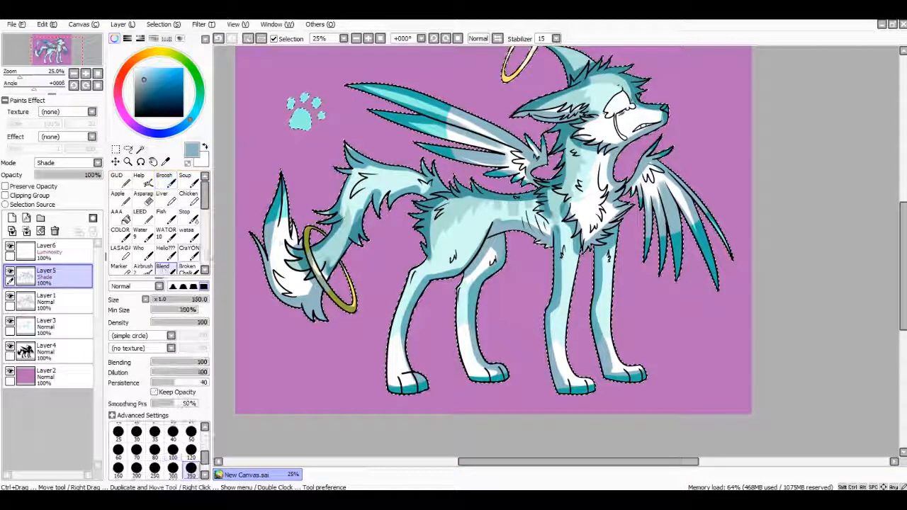
pyautogui.moveTo(903, 249); pyautogui.dragTo(903, 228)
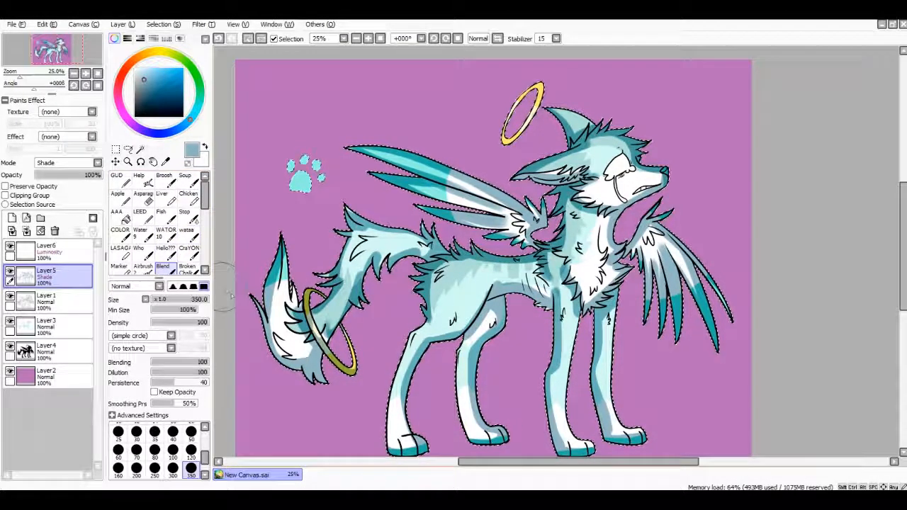
pyautogui.click(191, 449)
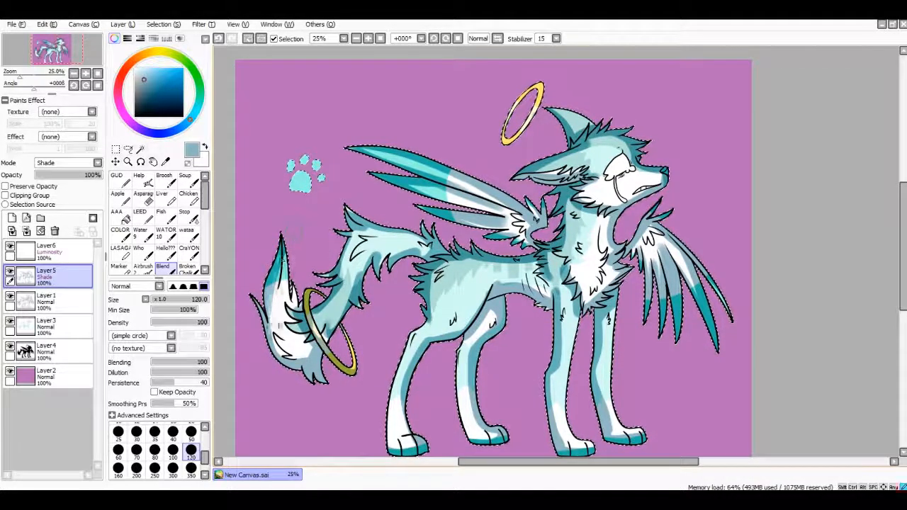
pyautogui.moveTo(272, 332); pyautogui.dragTo(289, 352)
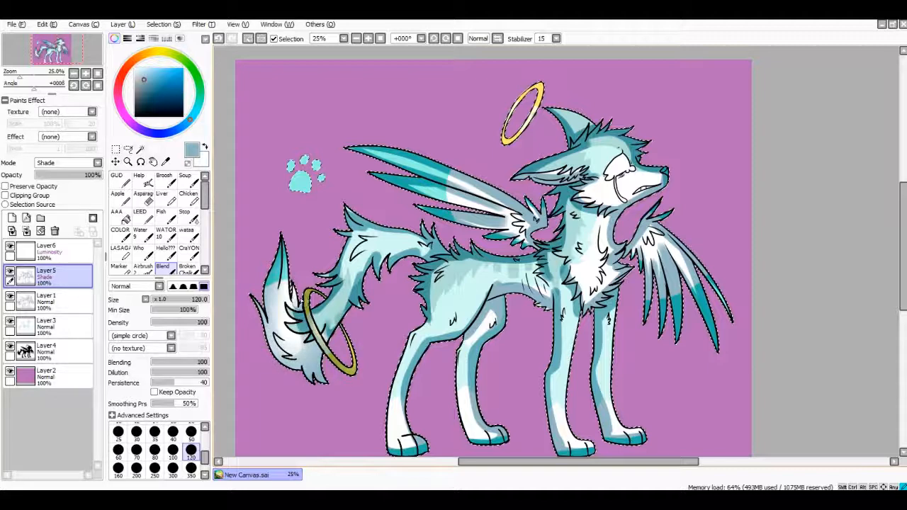
pyautogui.moveTo(286, 351)
pyautogui.mouseDown()
pyautogui.moveTo(319, 322)
pyautogui.moveTo(360, 249)
pyautogui.moveTo(359, 266)
pyautogui.moveTo(356, 224)
pyautogui.moveTo(382, 262)
pyautogui.moveTo(434, 237)
pyautogui.moveTo(425, 219)
pyautogui.moveTo(499, 220)
pyautogui.moveTo(425, 193)
pyautogui.moveTo(502, 195)
pyautogui.moveTo(517, 237)
pyautogui.moveTo(535, 220)
pyautogui.moveTo(524, 202)
pyautogui.moveTo(600, 142)
pyautogui.moveTo(554, 112)
pyautogui.mouseUp()
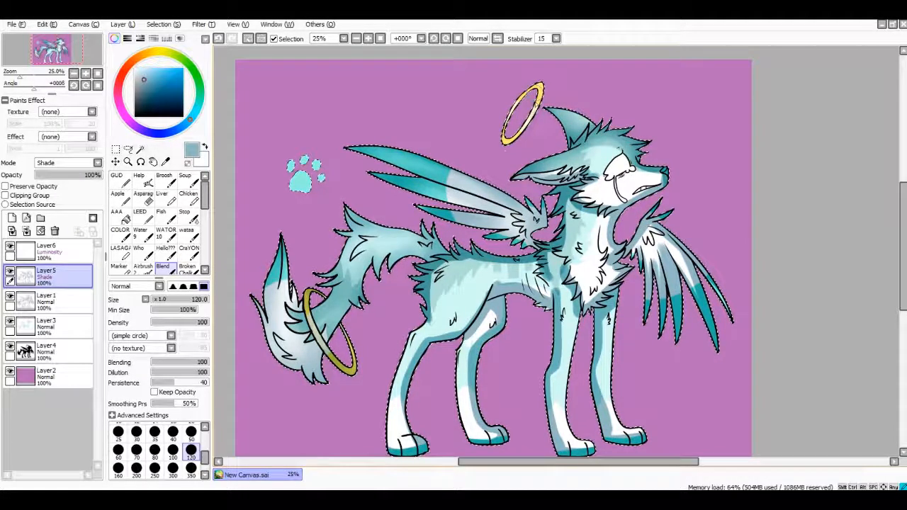
pyautogui.moveTo(615, 149)
pyautogui.mouseDown()
pyautogui.moveTo(644, 183)
pyautogui.moveTo(588, 188)
pyautogui.moveTo(600, 162)
pyautogui.moveTo(583, 213)
pyautogui.moveTo(608, 213)
pyautogui.moveTo(620, 237)
pyautogui.moveTo(595, 297)
pyautogui.moveTo(577, 287)
pyautogui.moveTo(570, 315)
pyautogui.moveTo(551, 276)
pyautogui.moveTo(563, 301)
pyautogui.moveTo(479, 262)
pyautogui.moveTo(528, 268)
pyautogui.moveTo(429, 312)
pyautogui.mouseUp()
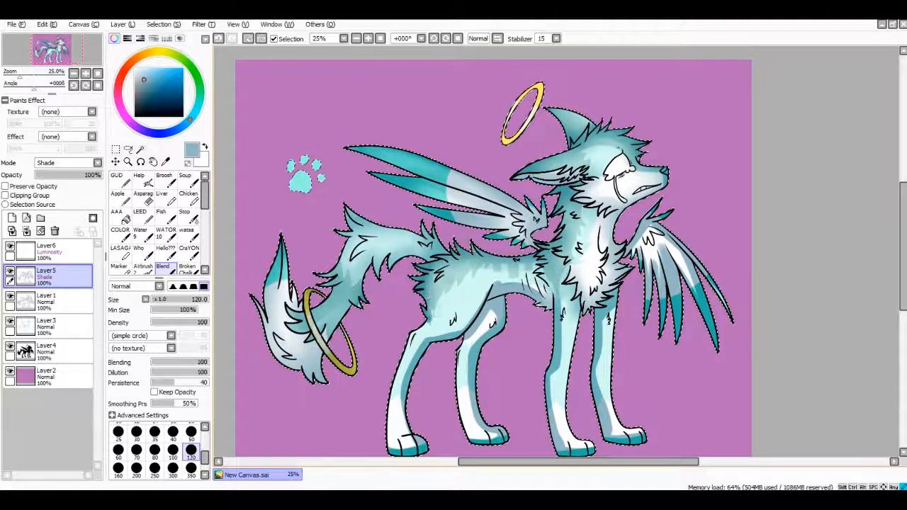
pyautogui.moveTo(634, 228)
pyautogui.mouseDown()
pyautogui.moveTo(651, 284)
pyautogui.moveTo(669, 269)
pyautogui.moveTo(686, 276)
pyautogui.moveTo(673, 248)
pyautogui.mouseUp()
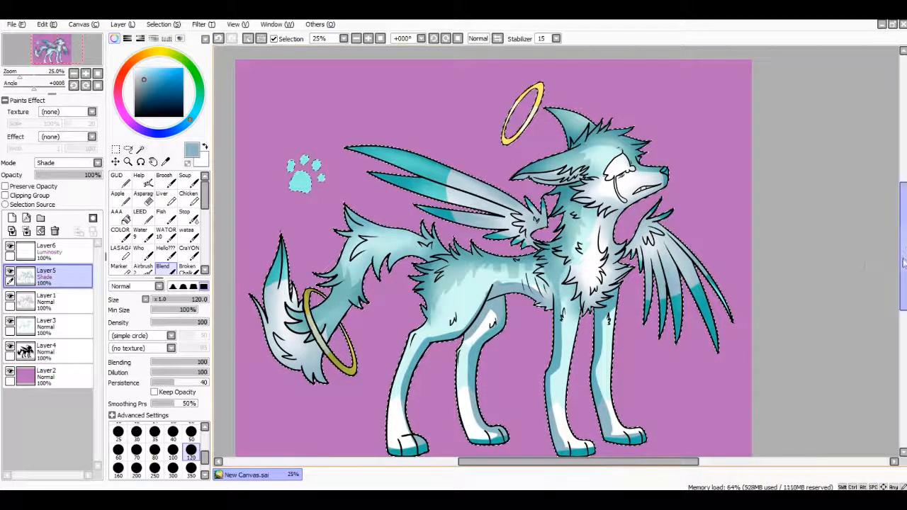
# Blend the shading on the haunch, belly, all four legs and paws
pyautogui.moveTo(902, 250); pyautogui.dragTo(901, 274)
pyautogui.moveTo(336, 235)
pyautogui.mouseDown()
pyautogui.moveTo(314, 255)
pyautogui.moveTo(323, 215)
pyautogui.mouseUp()
pyautogui.moveTo(437, 215)
pyautogui.mouseDown()
pyautogui.moveTo(399, 308)
pyautogui.moveTo(396, 368)
pyautogui.mouseUp()
pyautogui.moveTo(413, 262)
pyautogui.mouseDown()
pyautogui.moveTo(418, 295)
pyautogui.moveTo(494, 199)
pyautogui.moveTo(455, 243)
pyautogui.mouseUp()
pyautogui.moveTo(495, 217)
pyautogui.mouseDown()
pyautogui.moveTo(553, 210)
pyautogui.moveTo(504, 215)
pyautogui.moveTo(469, 234)
pyautogui.moveTo(496, 235)
pyautogui.moveTo(460, 255)
pyautogui.moveTo(479, 304)
pyautogui.mouseUp()
pyautogui.moveTo(467, 268); pyautogui.dragTo(489, 357)
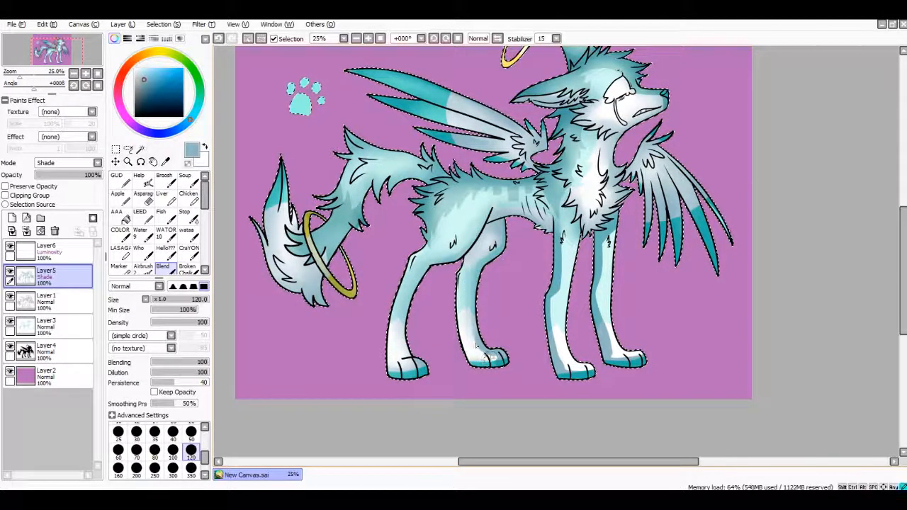
pyautogui.moveTo(565, 241); pyautogui.dragTo(557, 306)
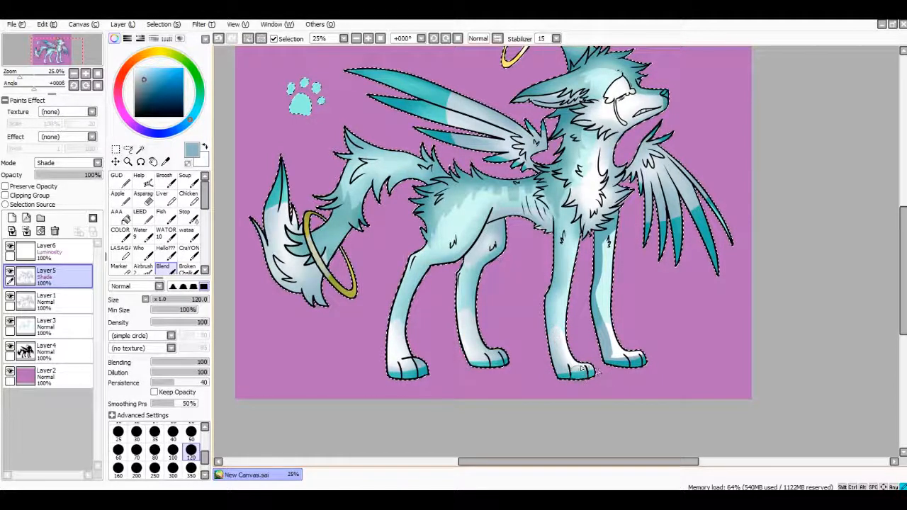
pyautogui.moveTo(614, 358)
pyautogui.mouseDown()
pyautogui.moveTo(605, 270)
pyautogui.moveTo(605, 294)
pyautogui.mouseUp()
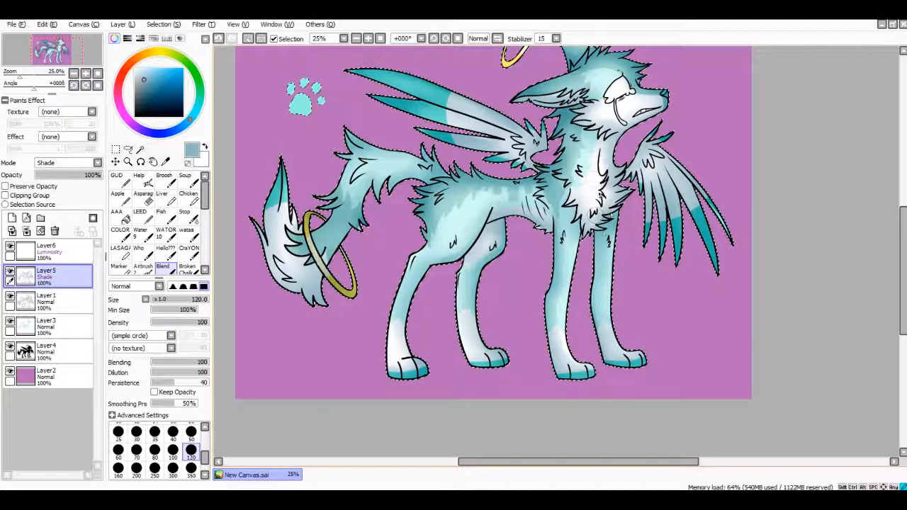
# Paint highlights on the Luminosity layer with the Broosh brush at size 100 along the tail, upper wing, head, horn, halo and tail ring
pyautogui.scroll(2, 493, 248)
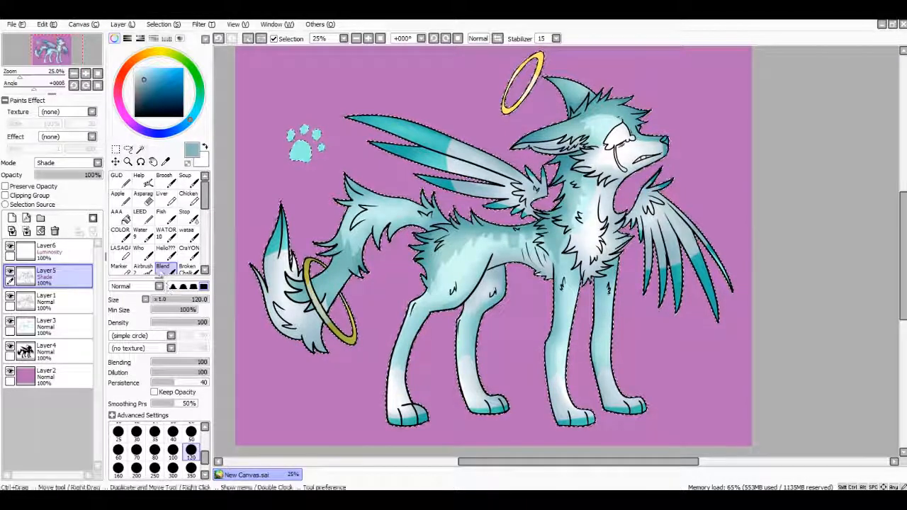
pyautogui.click(42, 250)
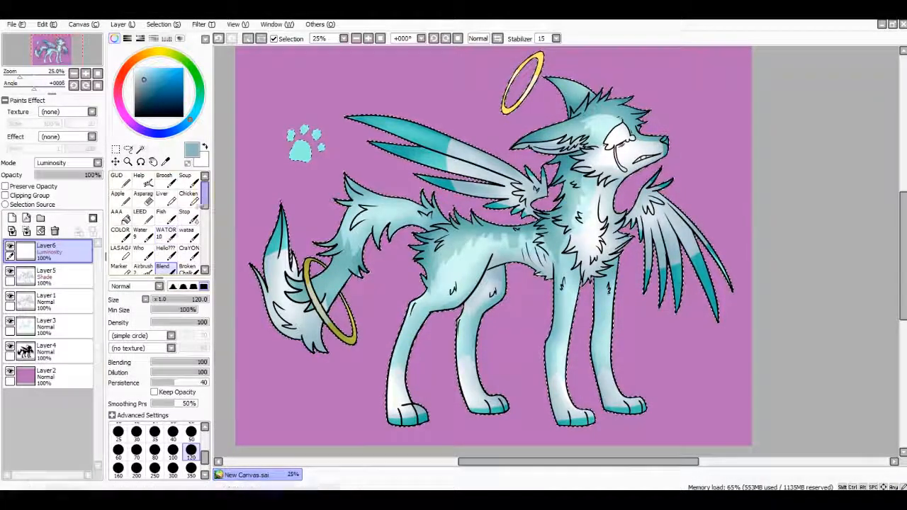
pyautogui.click(163, 177)
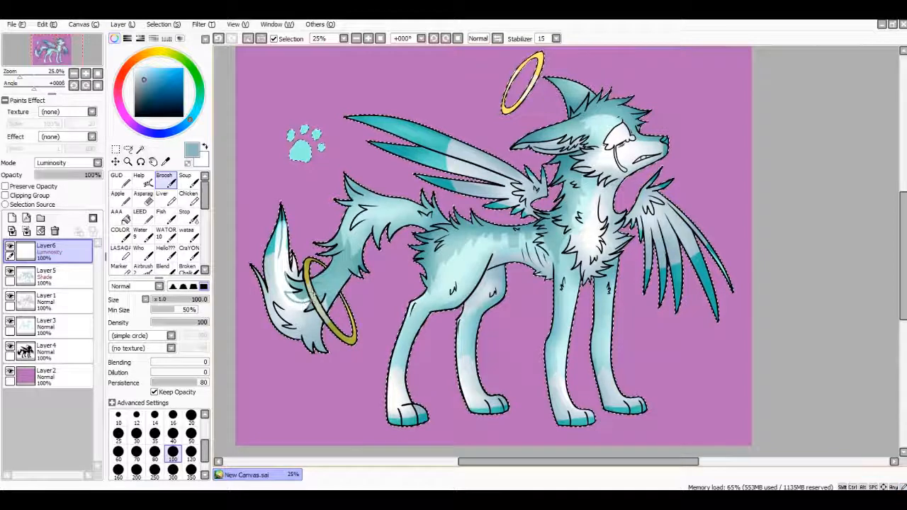
pyautogui.moveTo(301, 296); pyautogui.dragTo(367, 214)
pyautogui.moveTo(420, 136)
pyautogui.mouseDown()
pyautogui.moveTo(469, 149)
pyautogui.moveTo(535, 192)
pyautogui.mouseUp()
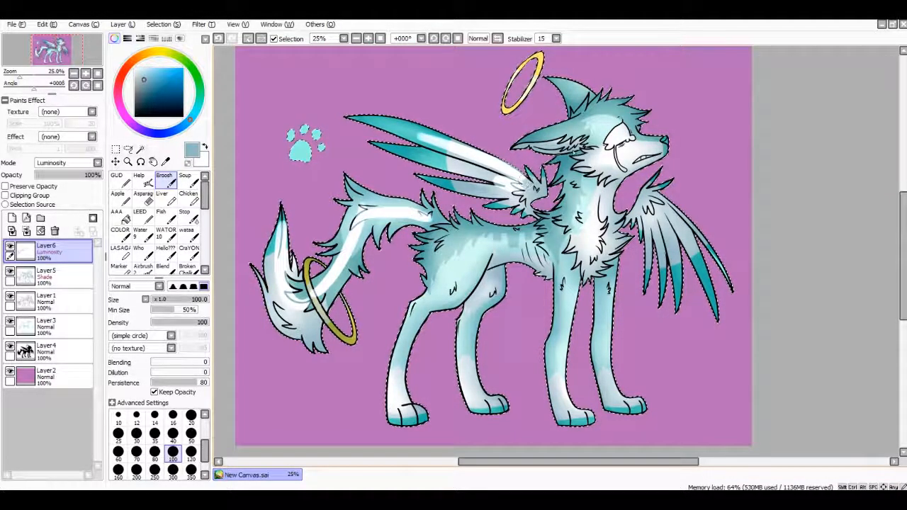
pyautogui.moveTo(592, 114); pyautogui.dragTo(625, 113)
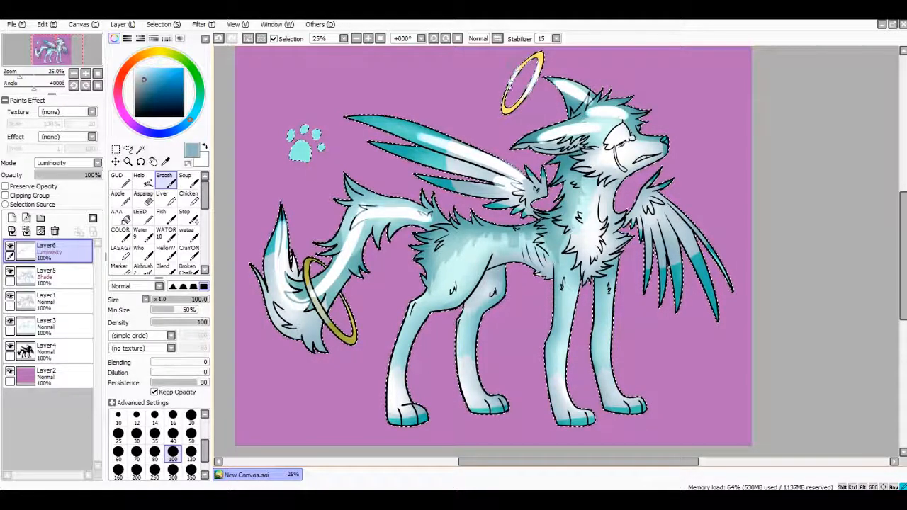
pyautogui.moveTo(308, 286); pyautogui.dragTo(323, 319)
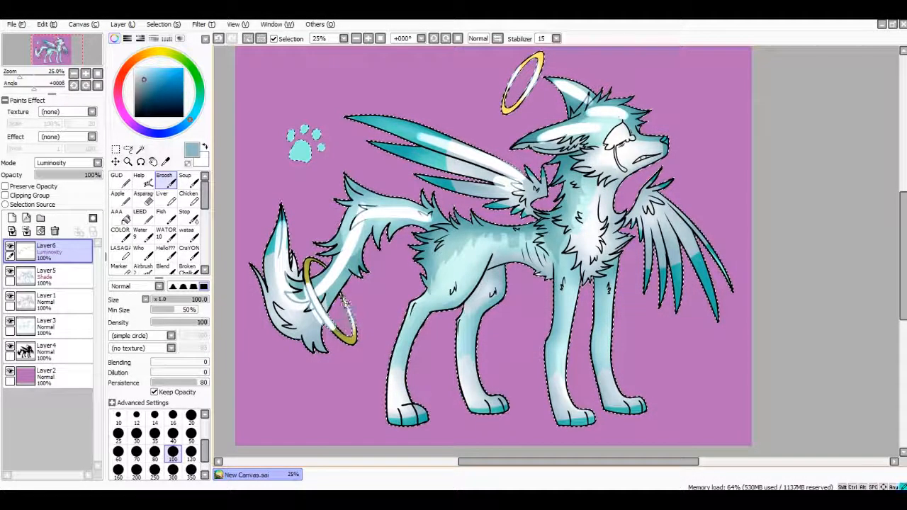
# Paint highlights on the haunch, belly, chest, all four legs and the wing in front of the chest
pyautogui.moveTo(443, 232); pyautogui.dragTo(434, 303)
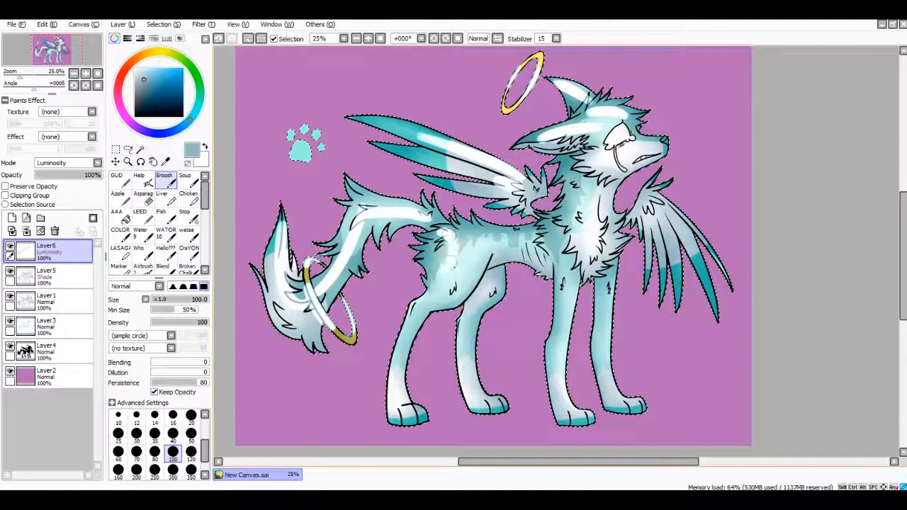
pyautogui.moveTo(398, 389); pyautogui.dragTo(394, 347)
pyautogui.moveTo(462, 354); pyautogui.dragTo(465, 386)
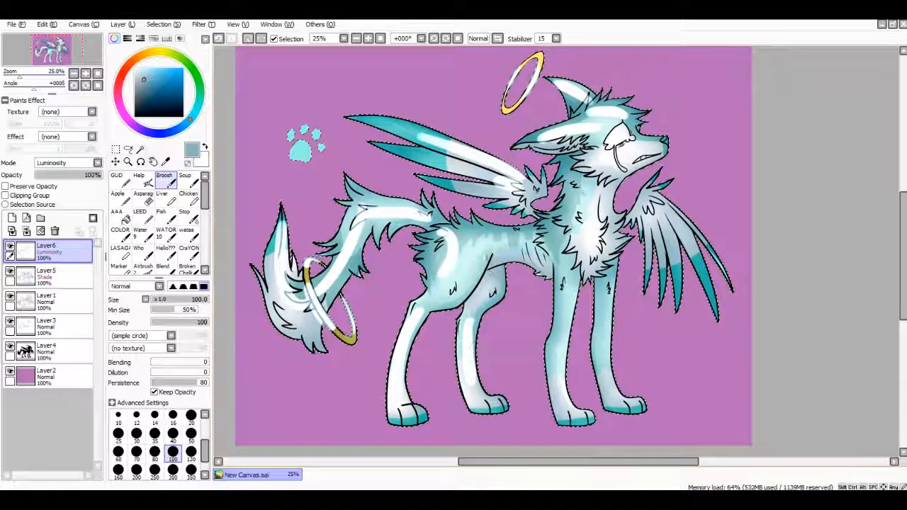
pyautogui.moveTo(491, 251); pyautogui.dragTo(533, 243)
pyautogui.moveTo(578, 207); pyautogui.dragTo(563, 269)
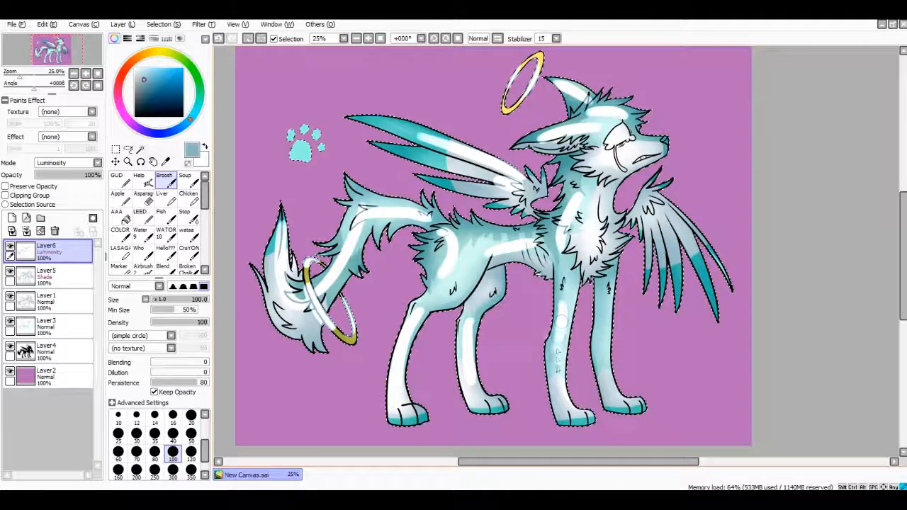
pyautogui.moveTo(611, 402); pyautogui.dragTo(603, 356)
pyautogui.moveTo(607, 286); pyautogui.dragTo(607, 280)
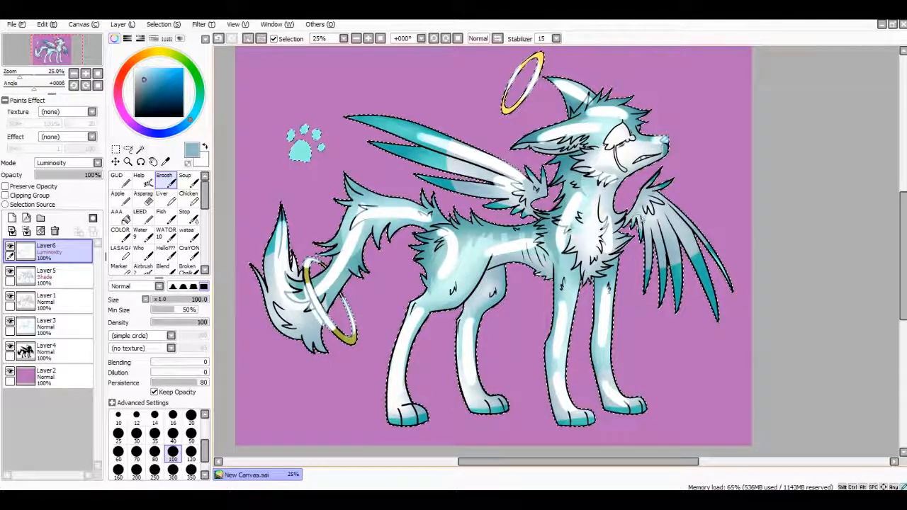
pyautogui.moveTo(677, 219); pyautogui.dragTo(694, 252)
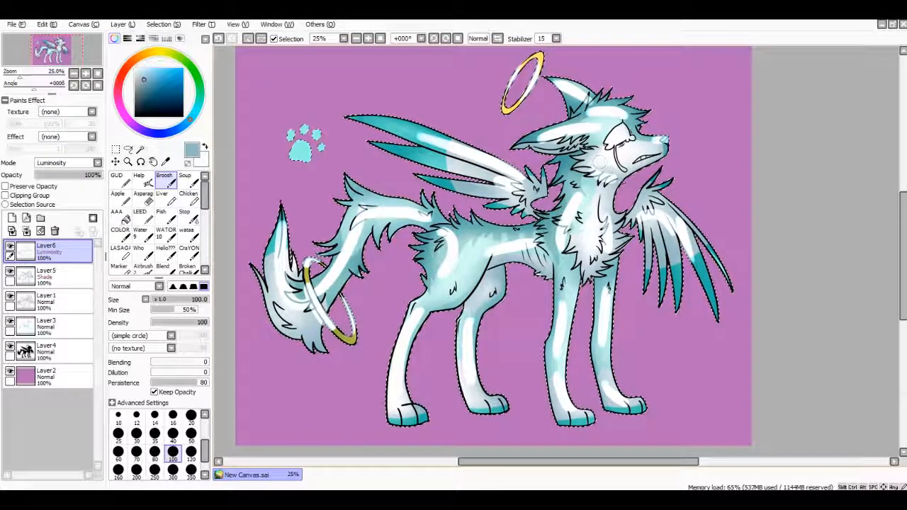
# Soften the highlights on the tail, haunch, belly, legs, chest and front wing with the Blend brush at size 300
pyautogui.moveTo(283, 214)
pyautogui.mouseDown()
pyautogui.moveTo(276, 245)
pyautogui.moveTo(286, 323)
pyautogui.moveTo(292, 284)
pyautogui.moveTo(303, 312)
pyautogui.moveTo(272, 241)
pyautogui.moveTo(309, 333)
pyautogui.moveTo(313, 262)
pyautogui.moveTo(333, 276)
pyautogui.moveTo(329, 313)
pyautogui.moveTo(354, 227)
pyautogui.moveTo(338, 237)
pyautogui.moveTo(382, 202)
pyautogui.moveTo(438, 221)
pyautogui.moveTo(447, 279)
pyautogui.moveTo(464, 246)
pyautogui.mouseUp()
pyautogui.moveTo(430, 291)
pyautogui.mouseDown()
pyautogui.moveTo(397, 368)
pyautogui.moveTo(411, 311)
pyautogui.moveTo(411, 411)
pyautogui.mouseUp()
pyautogui.click(173, 468)
pyautogui.moveTo(411, 251)
pyautogui.mouseDown()
pyautogui.moveTo(386, 237)
pyautogui.moveTo(342, 235)
pyautogui.moveTo(312, 315)
pyautogui.moveTo(448, 237)
pyautogui.moveTo(527, 254)
pyautogui.mouseUp()
pyautogui.moveTo(485, 294)
pyautogui.mouseDown()
pyautogui.moveTo(479, 401)
pyautogui.moveTo(487, 409)
pyautogui.mouseUp()
pyautogui.moveTo(561, 241)
pyautogui.mouseDown()
pyautogui.moveTo(563, 379)
pyautogui.moveTo(576, 415)
pyautogui.moveTo(603, 262)
pyautogui.mouseUp()
pyautogui.moveTo(641, 202)
pyautogui.mouseDown()
pyautogui.moveTo(676, 258)
pyautogui.moveTo(690, 230)
pyautogui.mouseUp()
pyautogui.moveTo(595, 191); pyautogui.dragTo(579, 214)
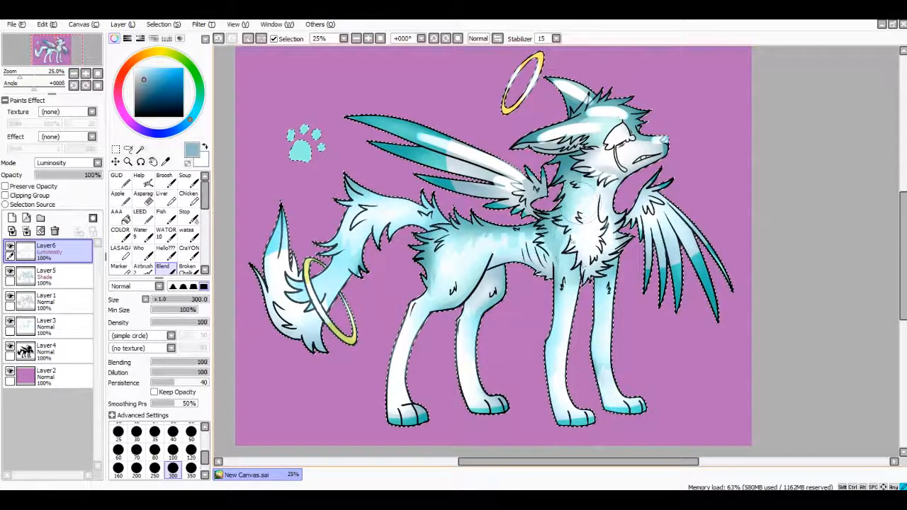
# Blend the highlights on the muzzle, head, horn, halo, upper wing and back
pyautogui.moveTo(653, 146)
pyautogui.mouseDown()
pyautogui.moveTo(595, 122)
pyautogui.moveTo(542, 139)
pyautogui.mouseUp()
pyautogui.moveTo(582, 104)
pyautogui.mouseDown()
pyautogui.moveTo(554, 81)
pyautogui.moveTo(519, 80)
pyautogui.mouseUp()
pyautogui.moveTo(526, 183)
pyautogui.mouseDown()
pyautogui.moveTo(435, 148)
pyautogui.moveTo(504, 197)
pyautogui.mouseUp()
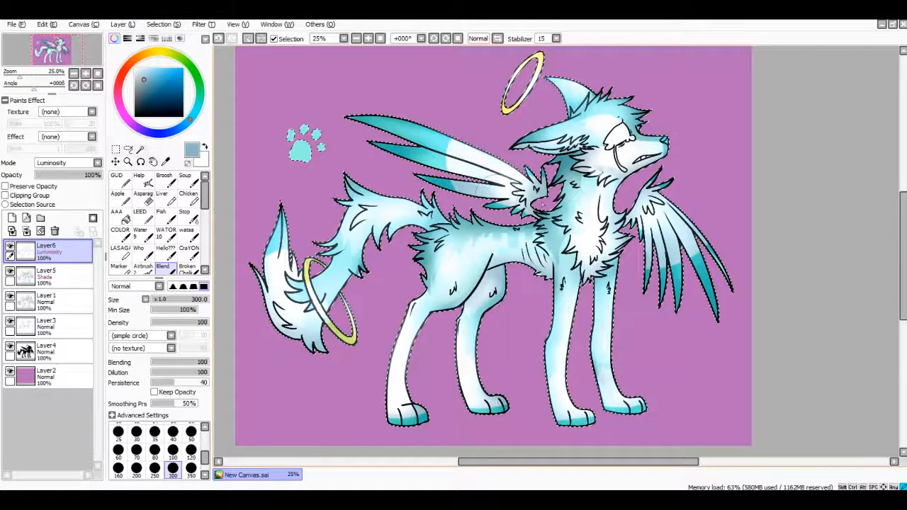
pyautogui.moveTo(484, 226); pyautogui.dragTo(581, 183)
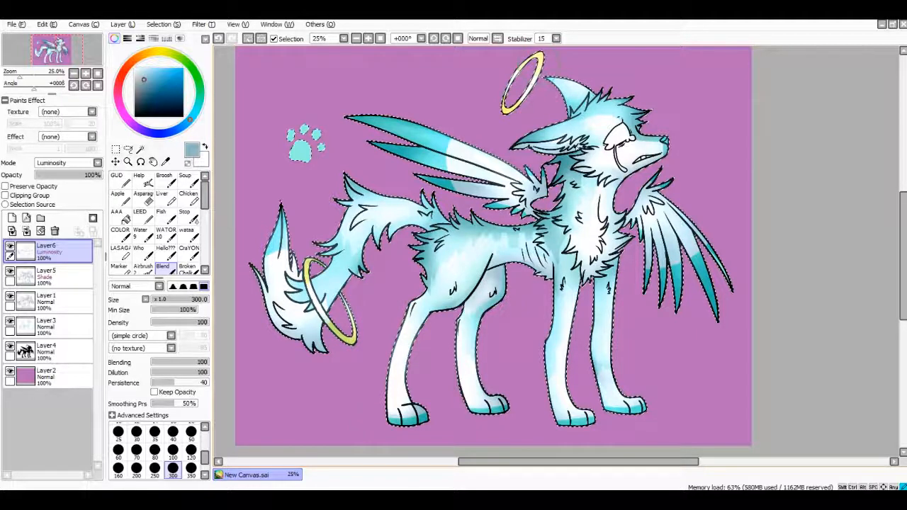
pyautogui.moveTo(632, 133)
pyautogui.mouseDown()
pyautogui.moveTo(559, 133)
pyautogui.moveTo(561, 144)
pyautogui.mouseUp()
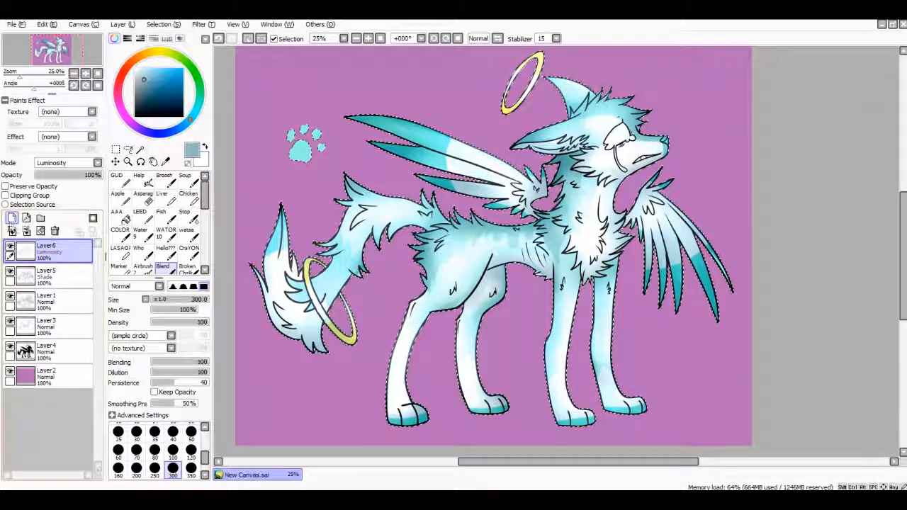
# Add a new layer on top, clear the selection and delete the purple background layer, Layer2
pyautogui.click(12, 219)
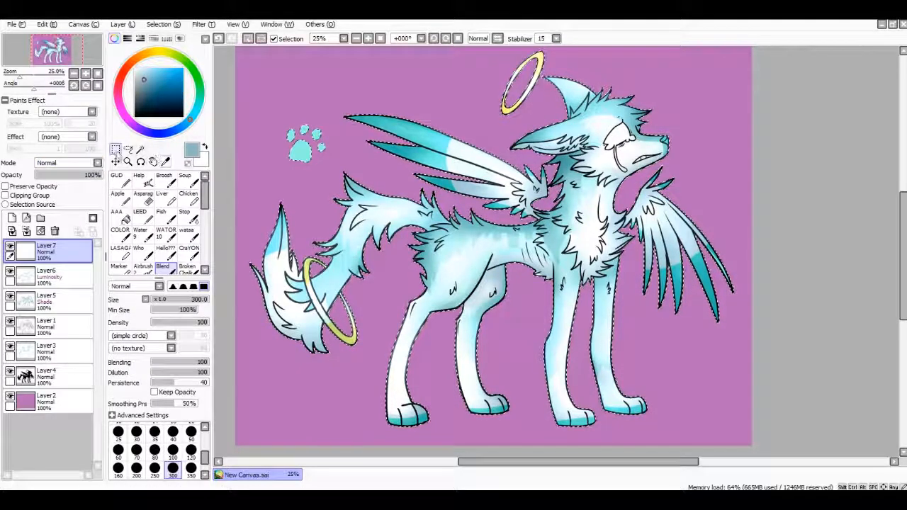
pyautogui.click(115, 161)
pyautogui.hotkey('ctrl', 'd')
pyautogui.click(47, 401)
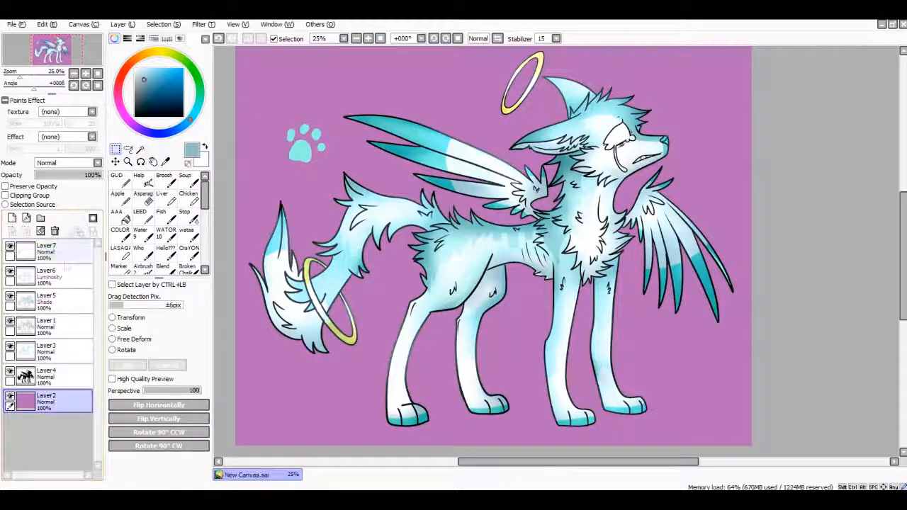
pyautogui.click(55, 231)
pyautogui.click(63, 252)
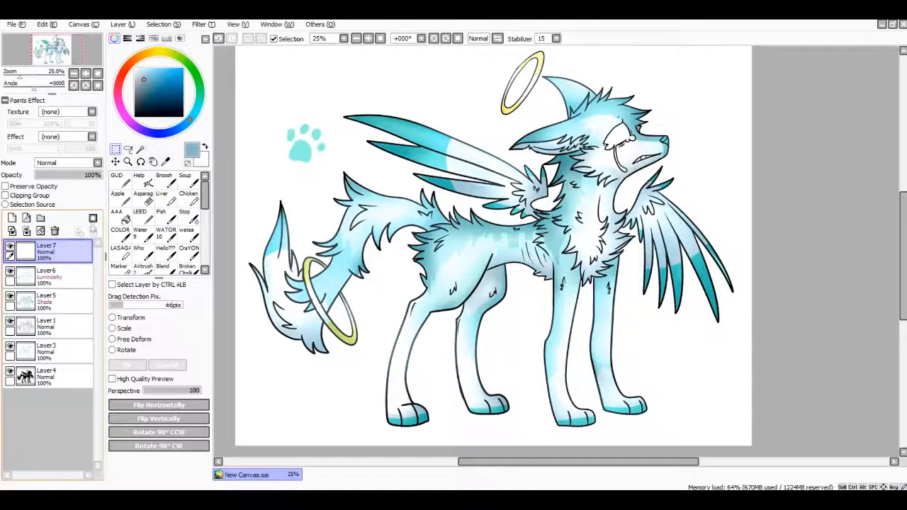
# Set Layer7's blending mode to Overlay and choose the AAA fill tool
pyautogui.click(98, 164)
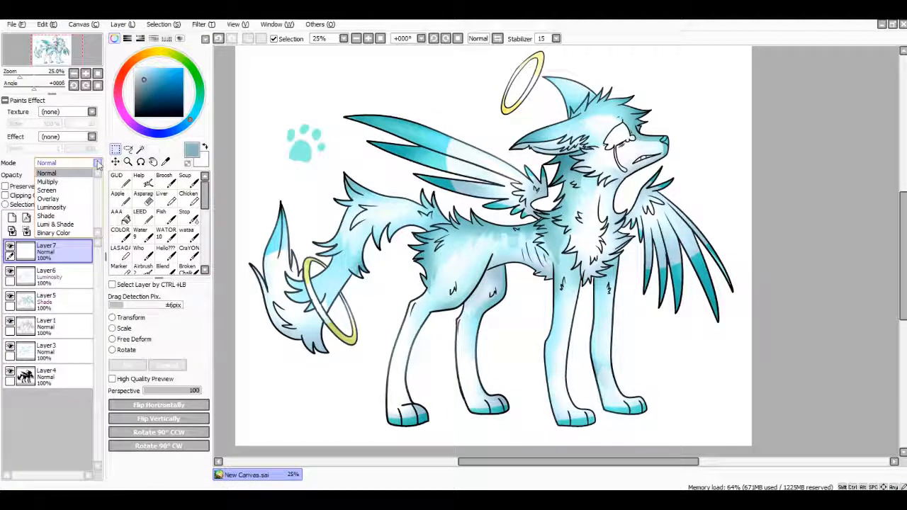
pyautogui.click(61, 200)
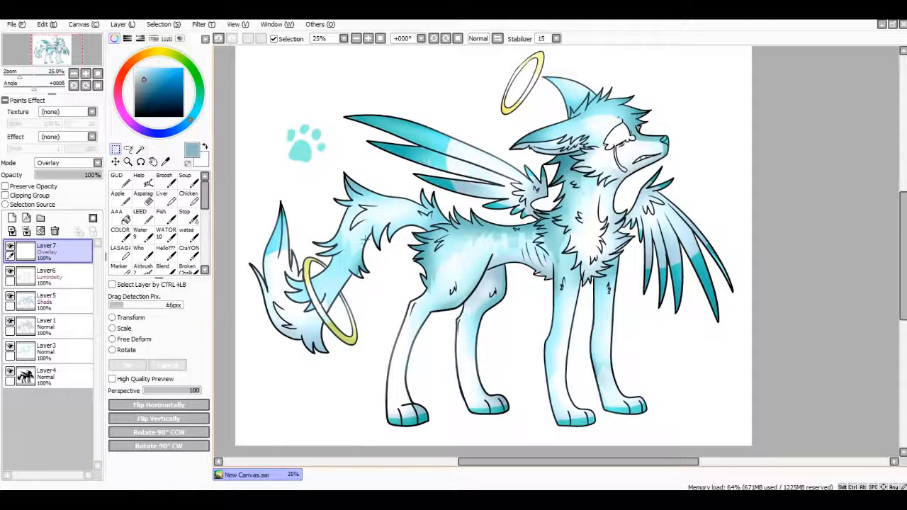
pyautogui.click(122, 214)
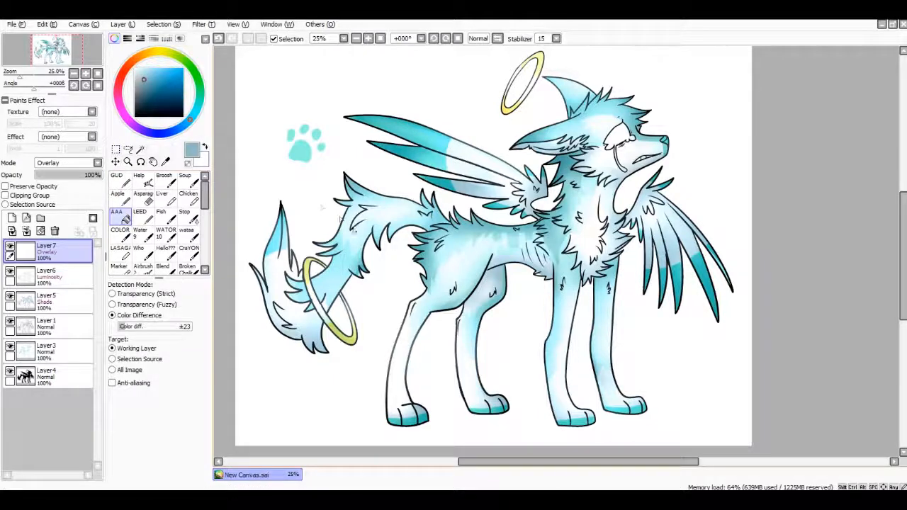
# Try dark teal and blue fills on the Overlay layer
pyautogui.click(152, 94)
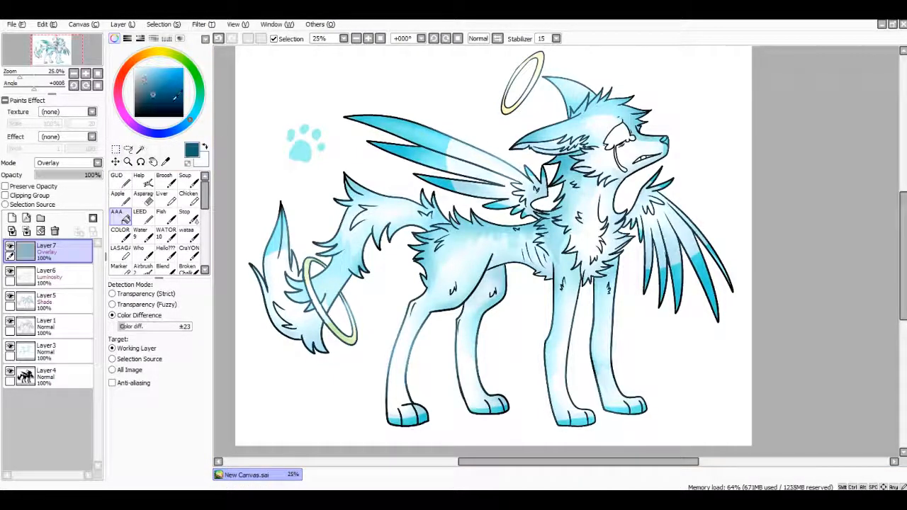
pyautogui.click(379, 225)
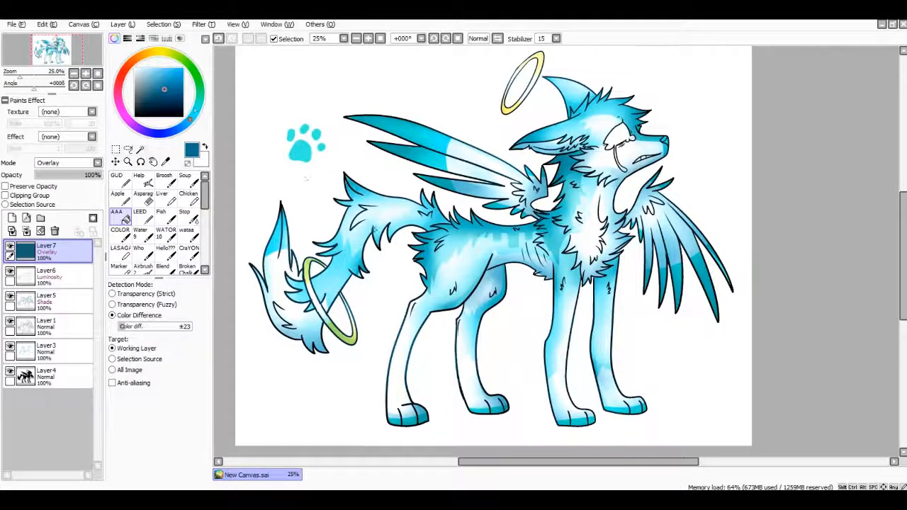
pyautogui.click(375, 228)
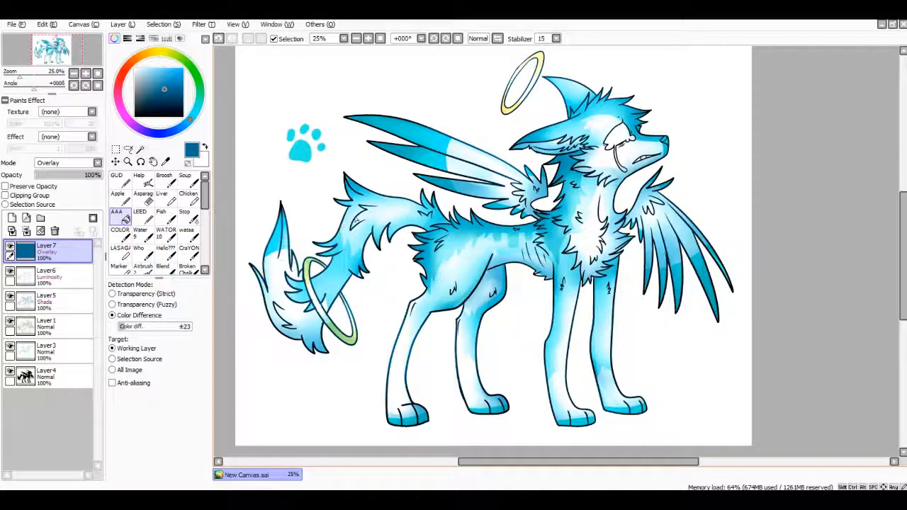
# Fill the whole Overlay layer with dark red
pyautogui.click(121, 97)
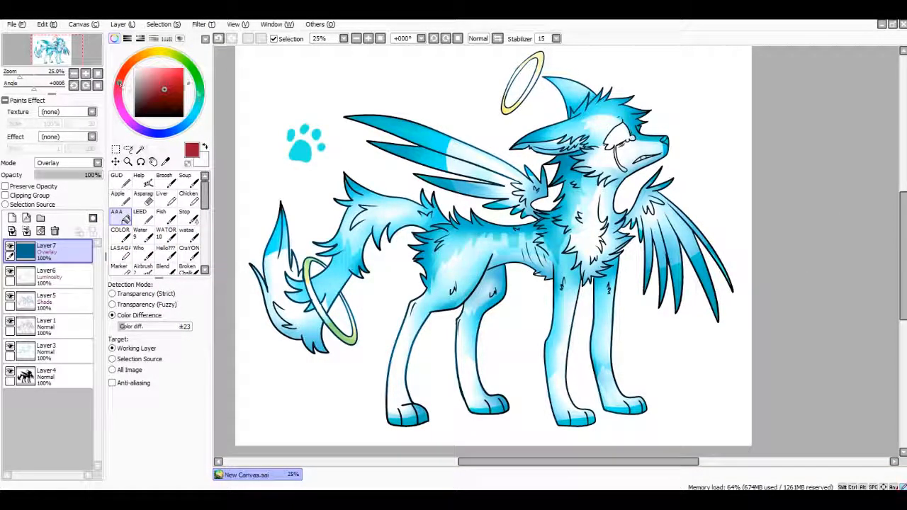
pyautogui.click(371, 214)
pyautogui.click(318, 190)
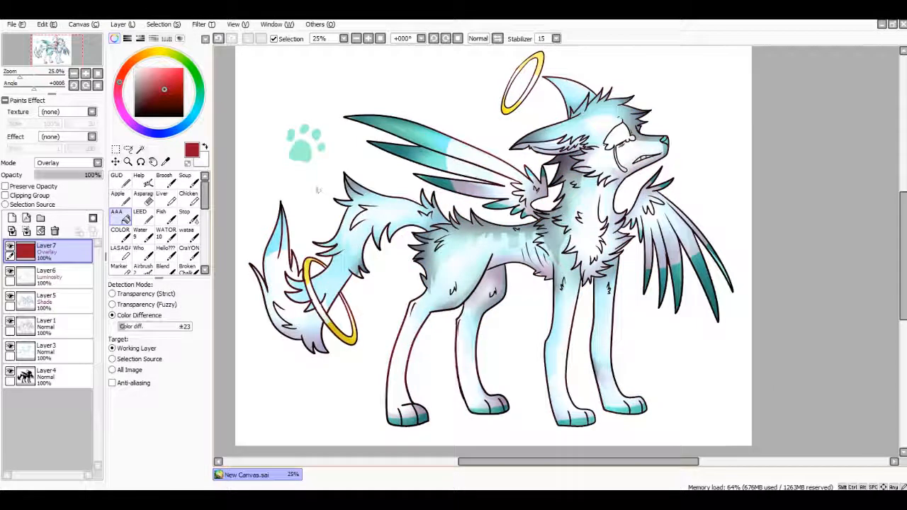
# Lower the opacity of the Luminosity layer, Layer6, to 50%
pyautogui.hotkey('ctrl', 't')
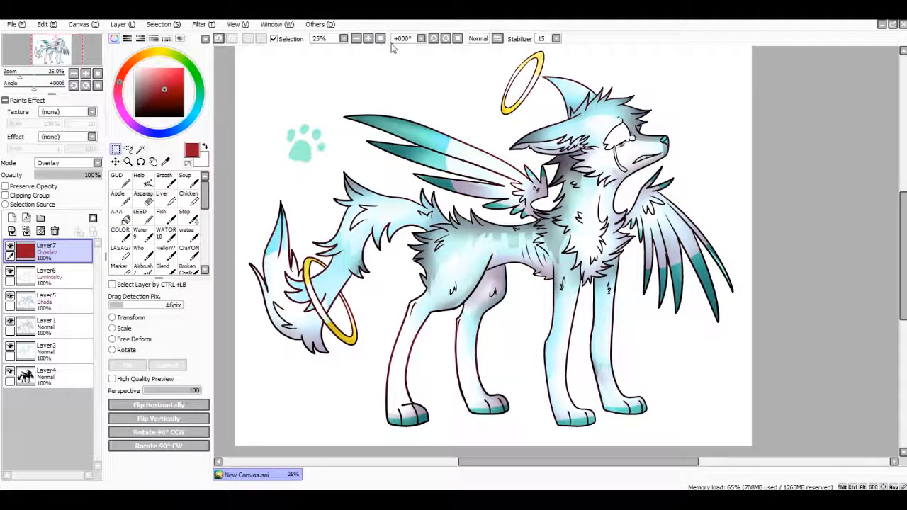
pyautogui.click(355, 38)
pyautogui.click(368, 38)
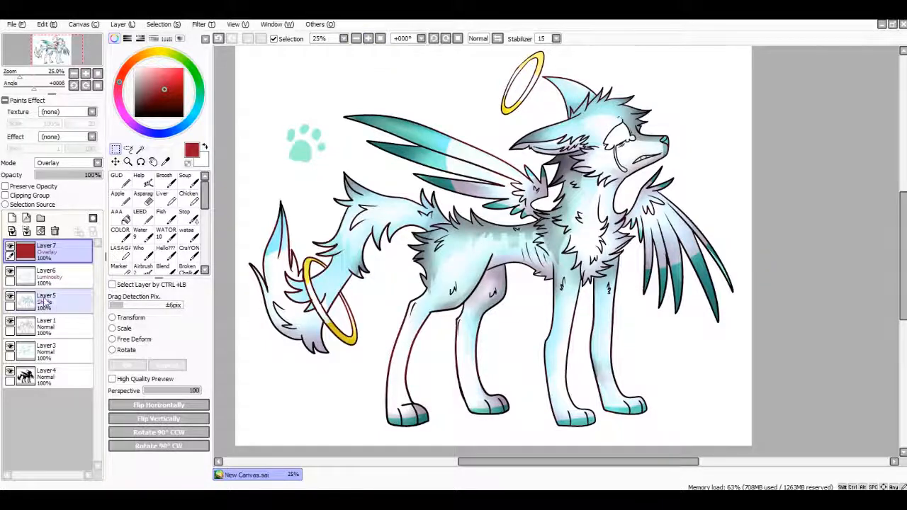
pyautogui.click(44, 275)
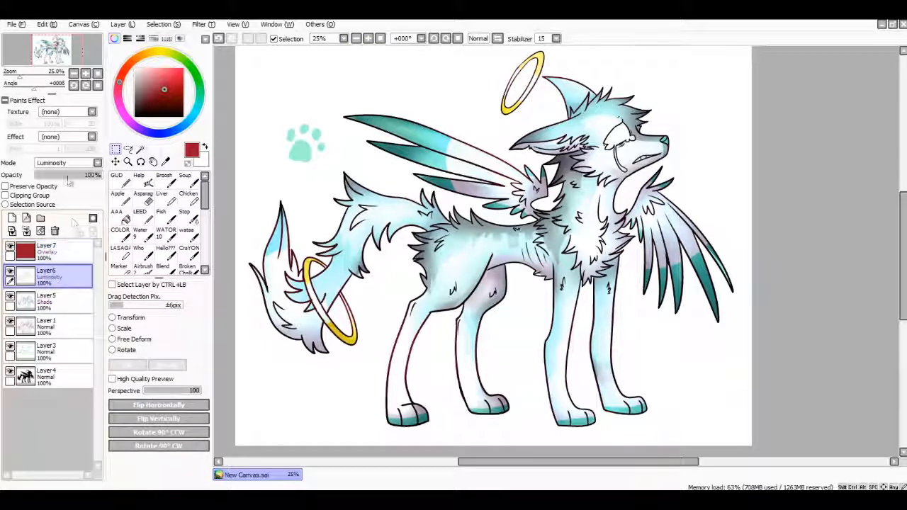
pyautogui.click(69, 178)
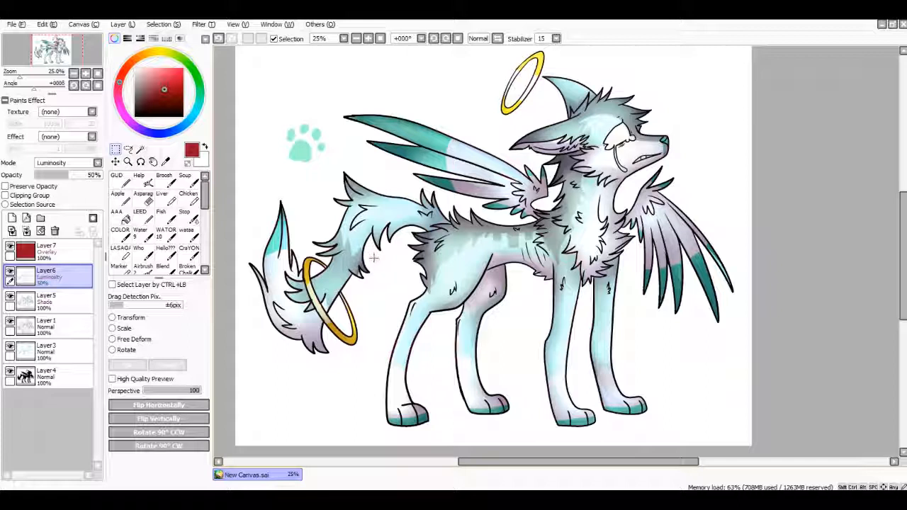
# Add a new layer between Layer5 and Layer1 and set its blending mode to Shade
pyautogui.click(12, 219)
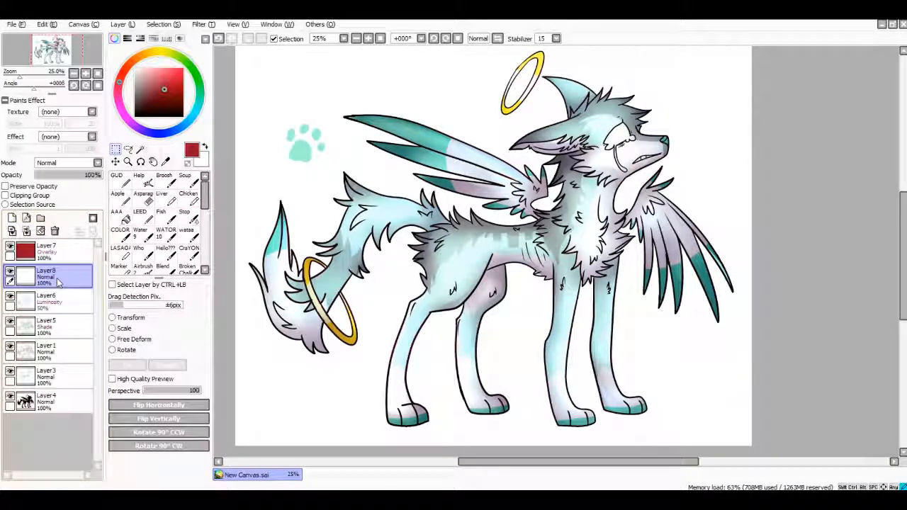
pyautogui.moveTo(59, 282); pyautogui.dragTo(79, 322)
pyautogui.click(97, 162)
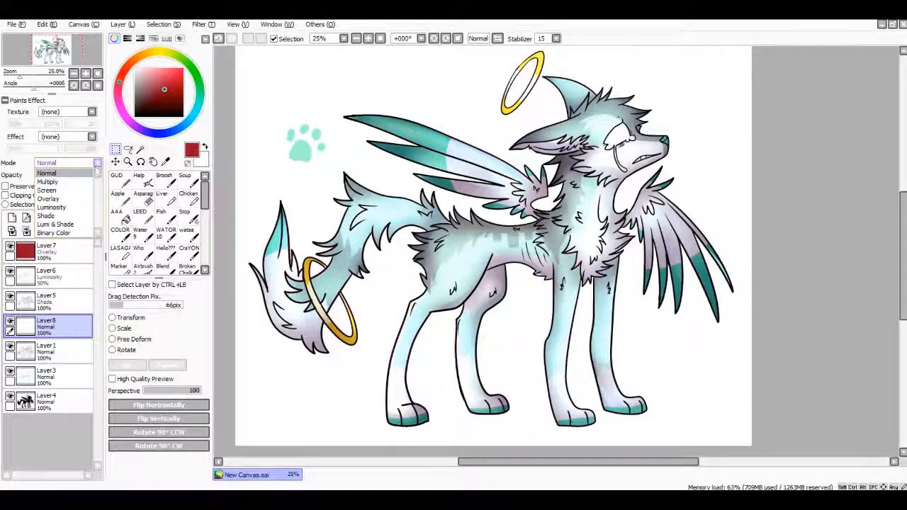
pyautogui.click(71, 239)
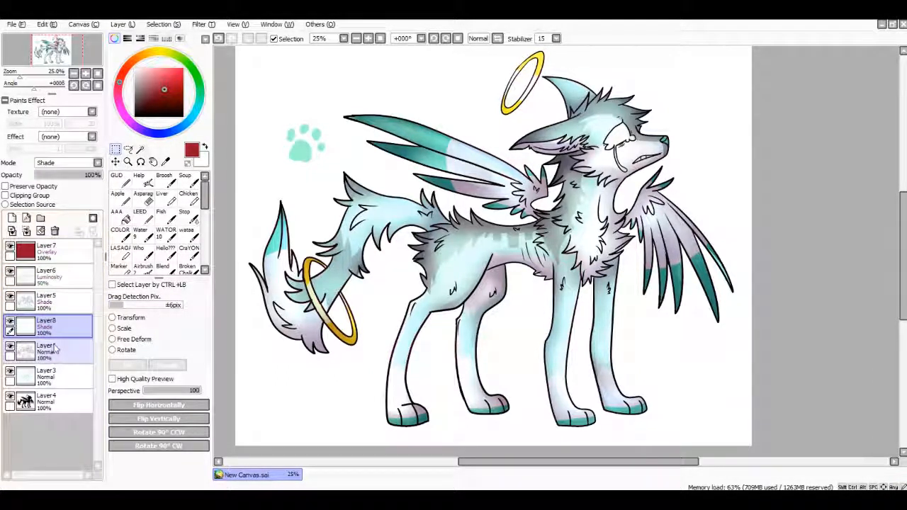
# Pick an orange-red colour and choose the Pen 2 brush with the Spread 1 bltmp shape and Wave 03 texture
pyautogui.moveTo(132, 74); pyautogui.dragTo(128, 68)
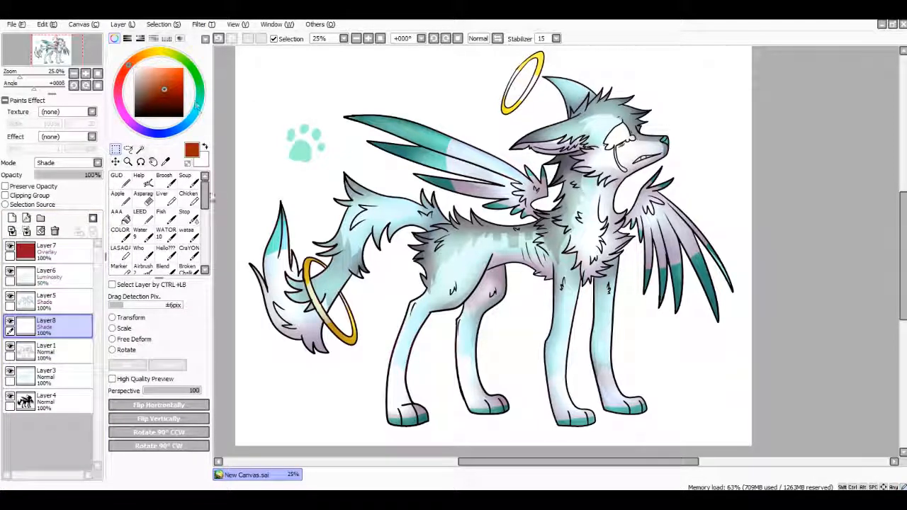
pyautogui.click(367, 38)
pyautogui.click(367, 38)
pyautogui.moveTo(207, 190); pyautogui.dragTo(205, 224)
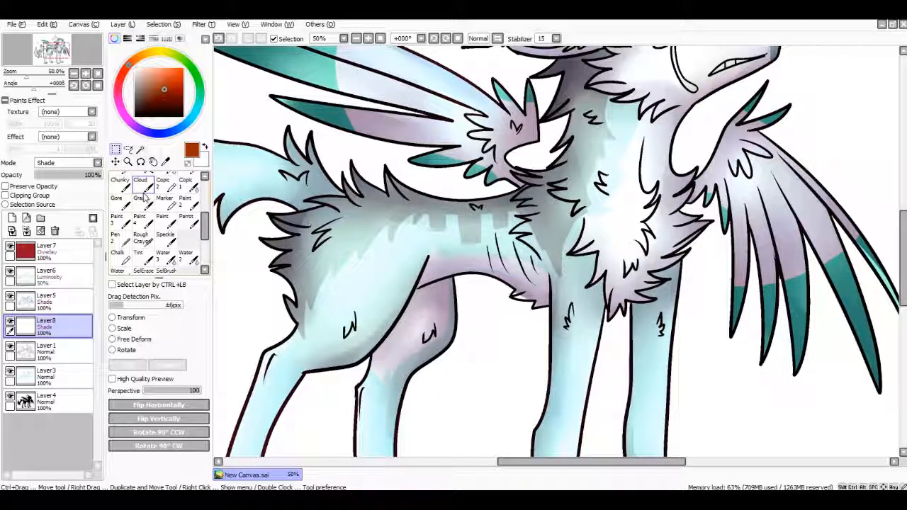
pyautogui.click(120, 238)
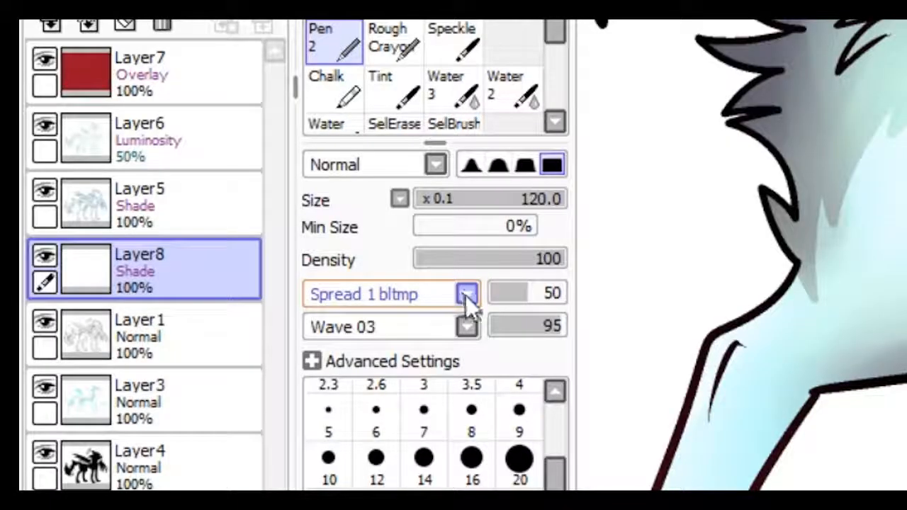
pyautogui.click(466, 295)
pyautogui.click(470, 295)
pyautogui.click(466, 326)
pyautogui.click(468, 326)
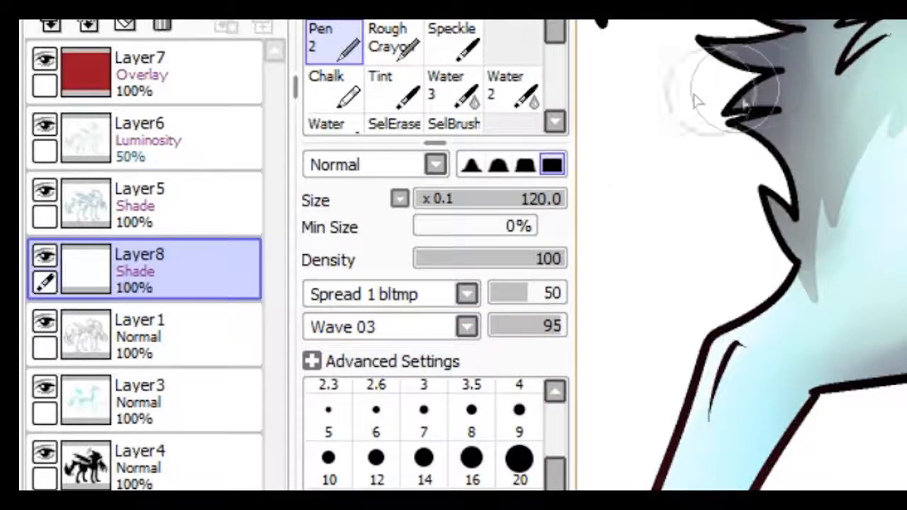
# Try brighter and darker orange-red Pen 2 strokes at sizes 500 and 120 on the wolf's hind thigh, undoing each
pyautogui.click(156, 471)
pyautogui.moveTo(368, 318); pyautogui.dragTo(340, 269)
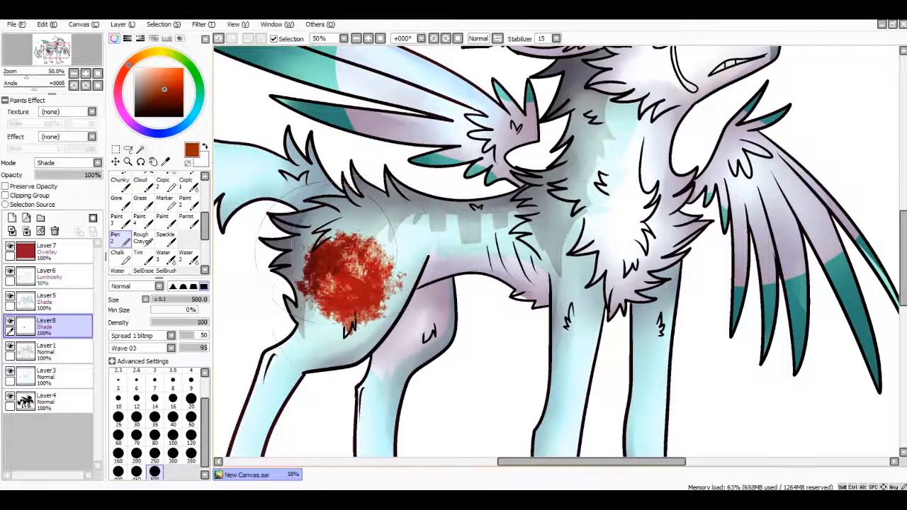
pyautogui.click(220, 38)
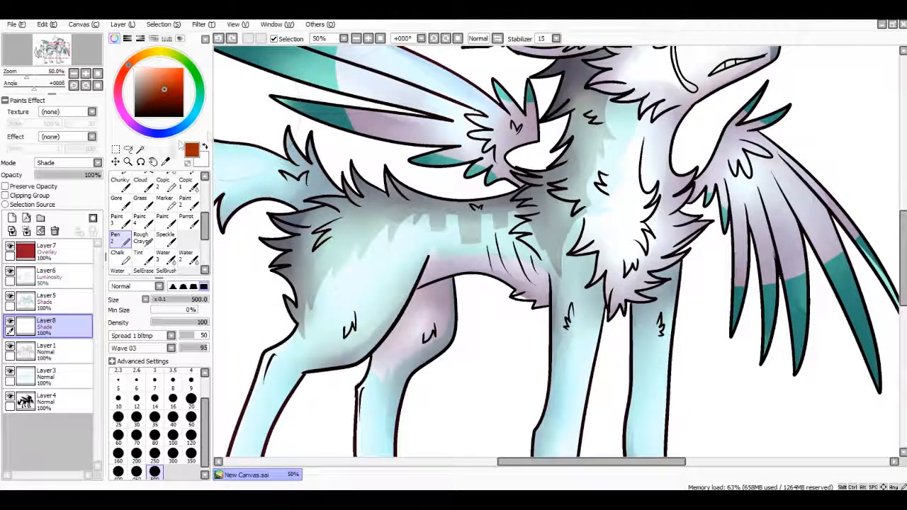
pyautogui.click(174, 86)
pyautogui.moveTo(365, 283); pyautogui.dragTo(340, 244)
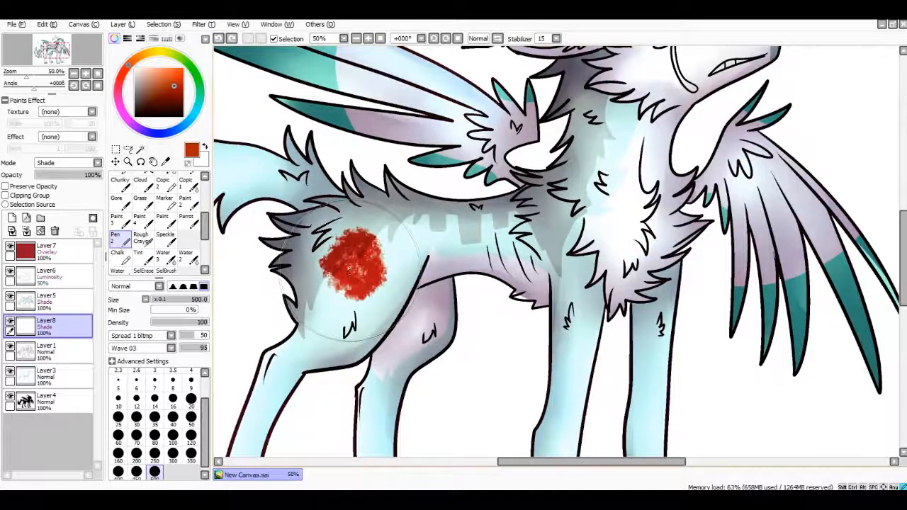
pyautogui.click(220, 38)
pyautogui.click(190, 434)
pyautogui.moveTo(362, 231)
pyautogui.mouseDown()
pyautogui.moveTo(333, 273)
pyautogui.moveTo(372, 312)
pyautogui.moveTo(333, 294)
pyautogui.moveTo(336, 283)
pyautogui.mouseUp()
pyautogui.click(220, 38)
# Paint four textured red patches on the wolf's hind thigh with Pen 2 at size 300
pyautogui.click(173, 453)
pyautogui.moveTo(354, 237)
pyautogui.mouseDown()
pyautogui.moveTo(347, 266)
pyautogui.moveTo(358, 276)
pyautogui.mouseUp()
pyautogui.click(323, 308)
pyautogui.moveTo(406, 237); pyautogui.dragTo(420, 253)
pyautogui.click(384, 286)
# Dab overlapping red spots along the wolf's flank and belly with the Liver brush
pyautogui.scroll(3, 204, 207)
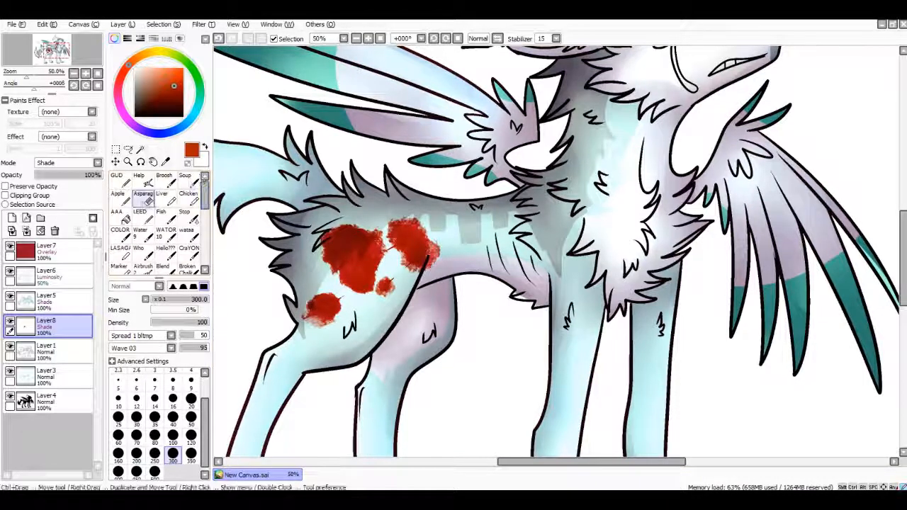
pyautogui.click(162, 194)
pyautogui.click(474, 231)
pyautogui.click(487, 257)
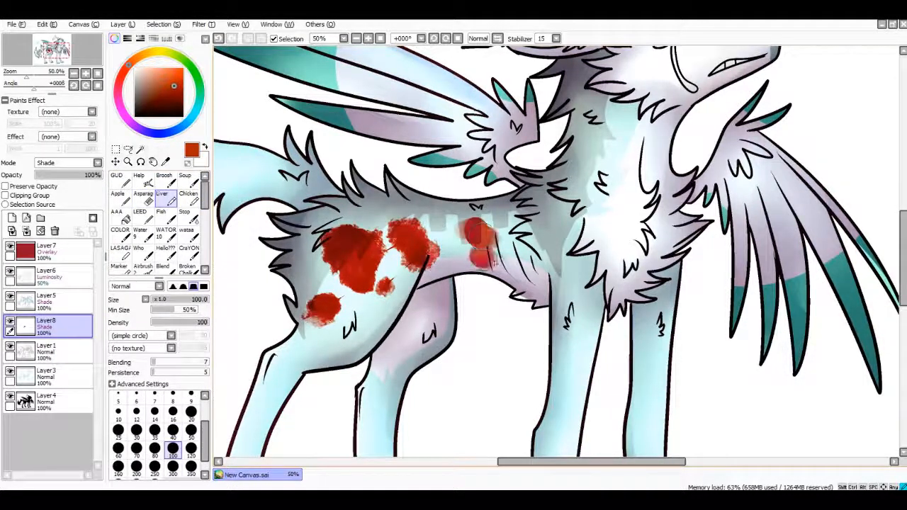
pyautogui.click(508, 215)
pyautogui.click(522, 264)
pyautogui.click(457, 218)
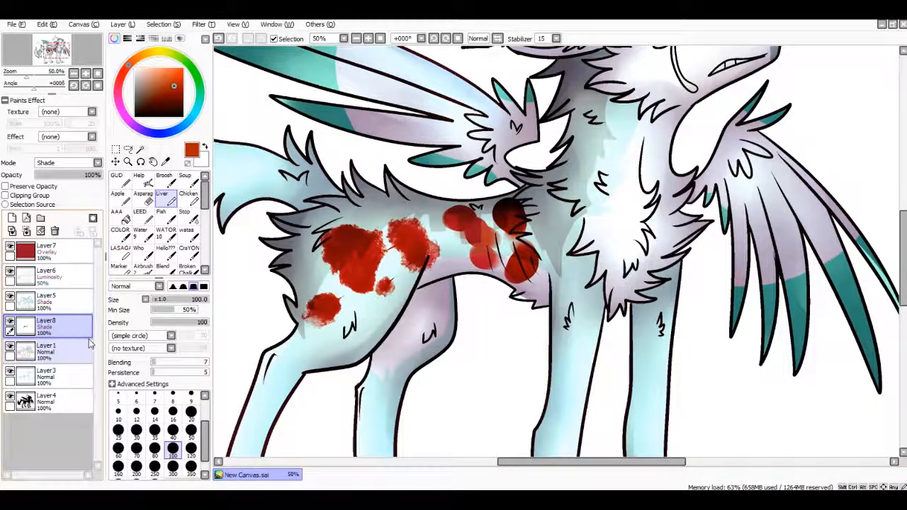
# Add red Liver brush strokes over the shoulder and the base of the wing
pyautogui.click(521, 207)
pyautogui.moveTo(514, 211)
pyautogui.mouseDown()
pyautogui.moveTo(540, 186)
pyautogui.moveTo(512, 207)
pyautogui.moveTo(480, 146)
pyautogui.mouseUp()
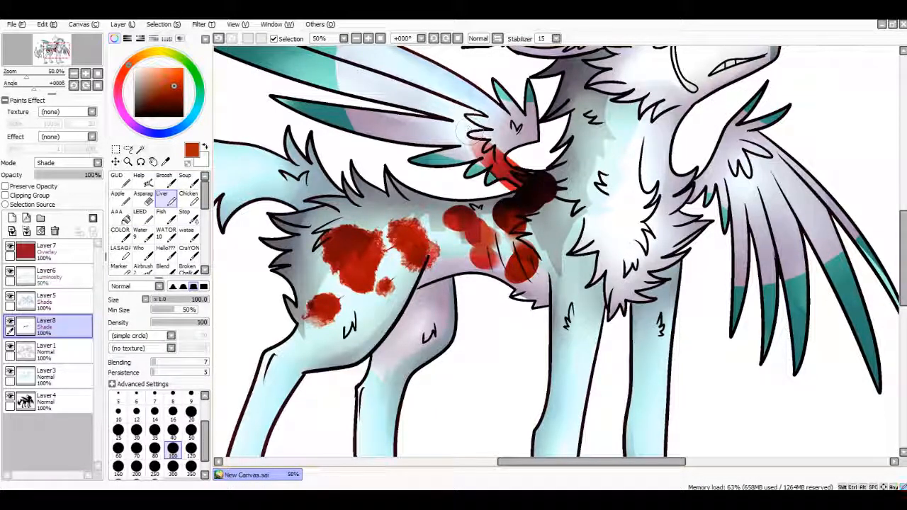
pyautogui.moveTo(541, 187); pyautogui.dragTo(542, 248)
pyautogui.moveTo(544, 210); pyautogui.dragTo(540, 259)
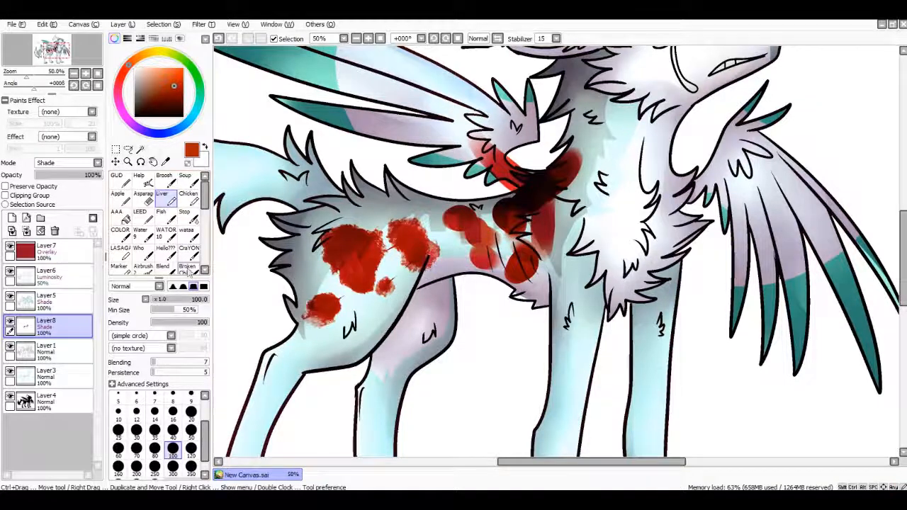
# Soften the red patches on the thigh, flank and shoulder with the Blend brush at size 120
pyautogui.click(162, 267)
pyautogui.click(190, 449)
pyautogui.moveTo(327, 234)
pyautogui.mouseDown()
pyautogui.moveTo(332, 277)
pyautogui.moveTo(365, 298)
pyautogui.moveTo(391, 259)
pyautogui.moveTo(340, 225)
pyautogui.mouseUp()
pyautogui.moveTo(385, 296)
pyautogui.mouseDown()
pyautogui.moveTo(377, 289)
pyautogui.moveTo(327, 309)
pyautogui.moveTo(342, 324)
pyautogui.mouseUp()
pyautogui.moveTo(397, 269)
pyautogui.mouseDown()
pyautogui.moveTo(393, 221)
pyautogui.moveTo(466, 218)
pyautogui.moveTo(450, 228)
pyautogui.moveTo(487, 237)
pyautogui.moveTo(475, 260)
pyautogui.moveTo(494, 250)
pyautogui.moveTo(510, 276)
pyautogui.moveTo(507, 214)
pyautogui.mouseUp()
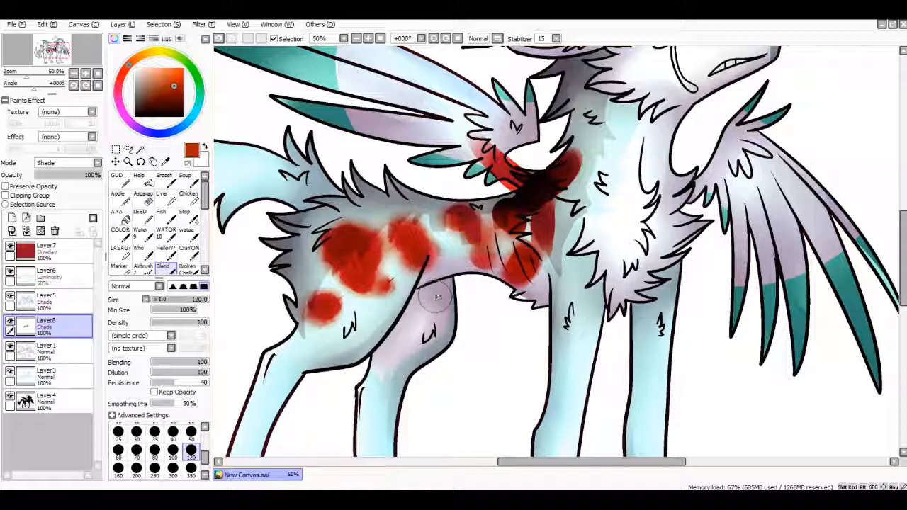
pyautogui.moveTo(521, 223)
pyautogui.mouseDown()
pyautogui.moveTo(538, 268)
pyautogui.moveTo(500, 202)
pyautogui.moveTo(482, 205)
pyautogui.moveTo(472, 138)
pyautogui.moveTo(531, 172)
pyautogui.moveTo(510, 172)
pyautogui.moveTo(547, 196)
pyautogui.moveTo(563, 168)
pyautogui.moveTo(510, 186)
pyautogui.moveTo(580, 151)
pyautogui.moveTo(556, 212)
pyautogui.moveTo(552, 174)
pyautogui.moveTo(505, 264)
pyautogui.mouseUp()
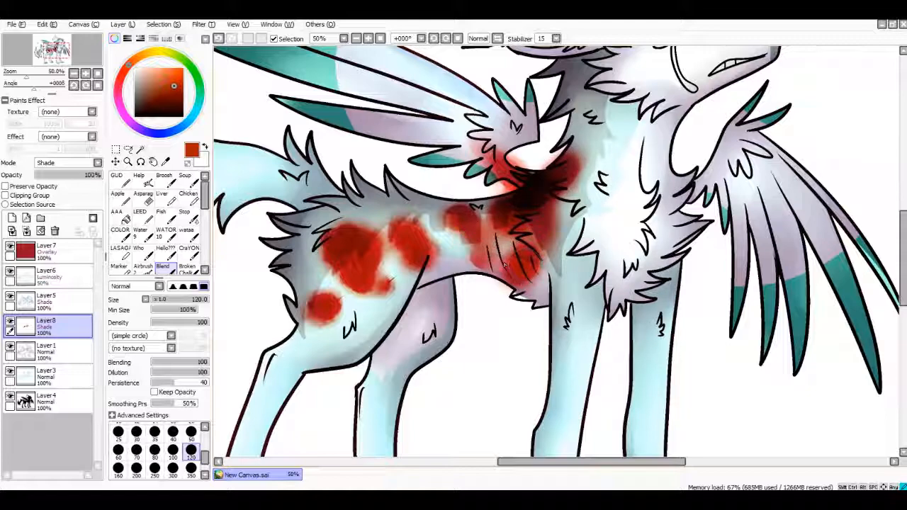
pyautogui.moveTo(542, 230)
pyautogui.mouseDown()
pyautogui.moveTo(577, 163)
pyautogui.moveTo(475, 127)
pyautogui.moveTo(539, 170)
pyautogui.moveTo(354, 245)
pyautogui.moveTo(386, 287)
pyautogui.moveTo(333, 333)
pyautogui.mouseUp()
# Delete the Shade layer, Layer8, with its red patches and view the whole wolf
pyautogui.click(358, 38)
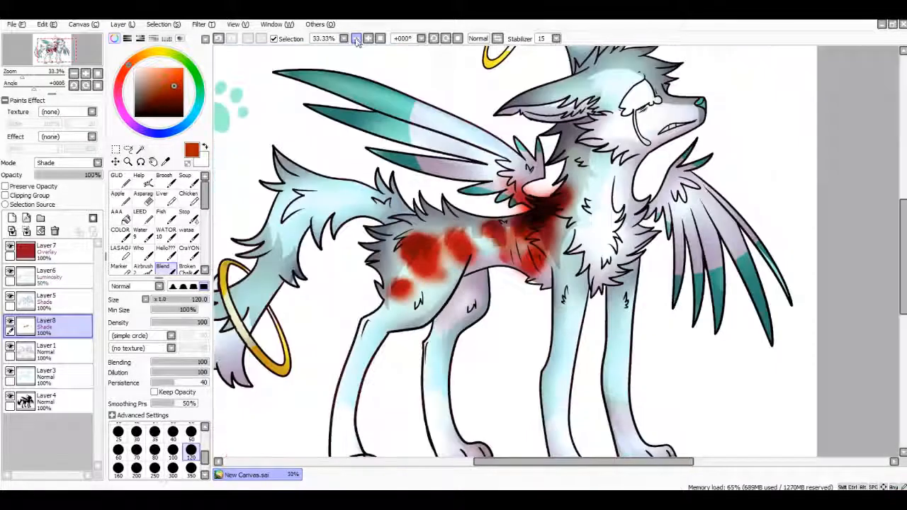
pyautogui.click(55, 230)
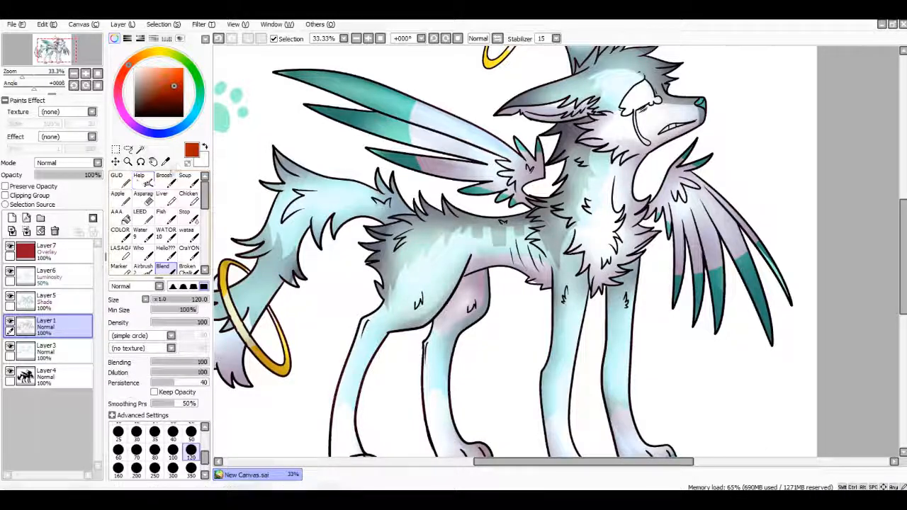
pyautogui.click(379, 39)
pyautogui.click(368, 38)
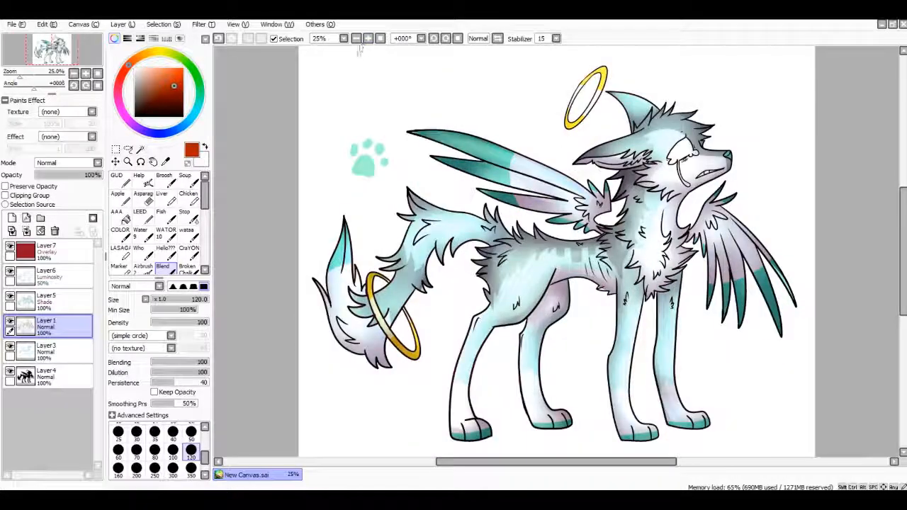